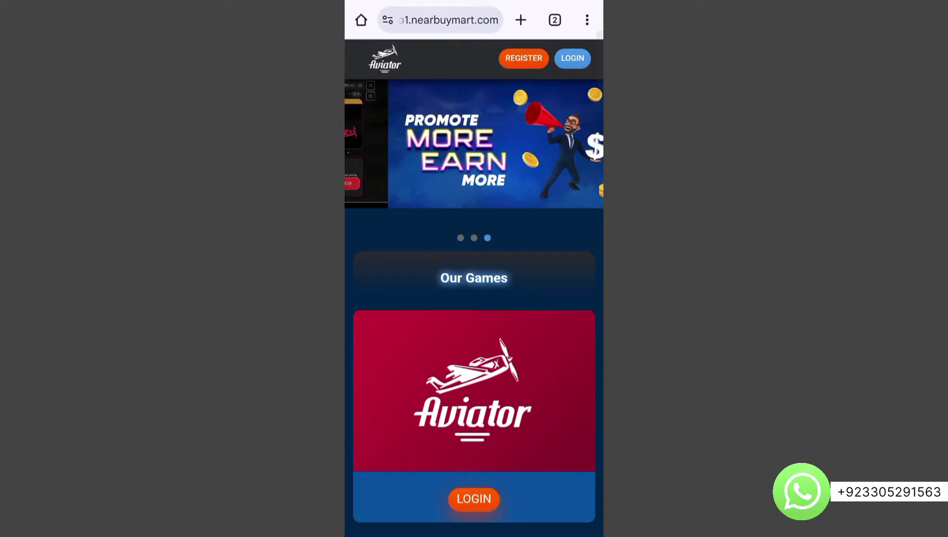
Browse up and down the Aviator home page
scroll(474, 268, "down", 3)
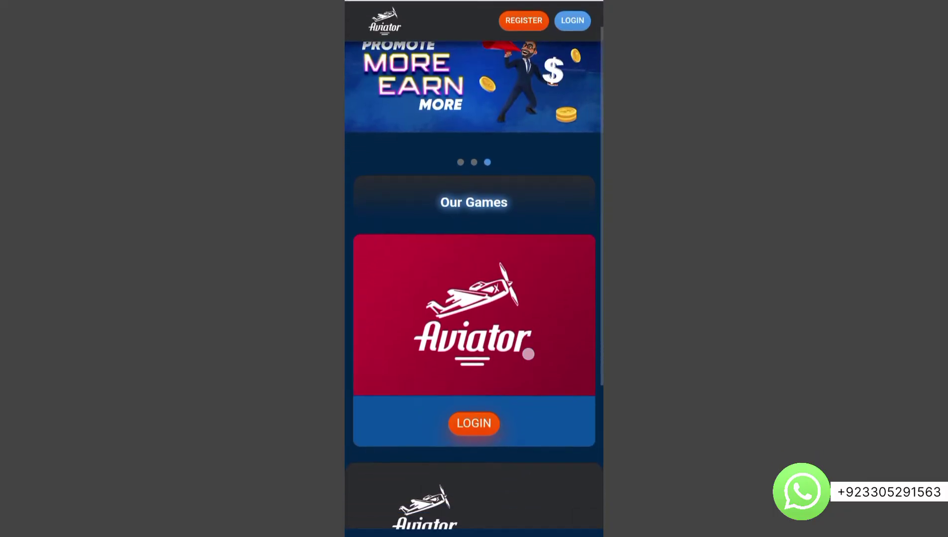
scroll(475, 269, "up", 3)
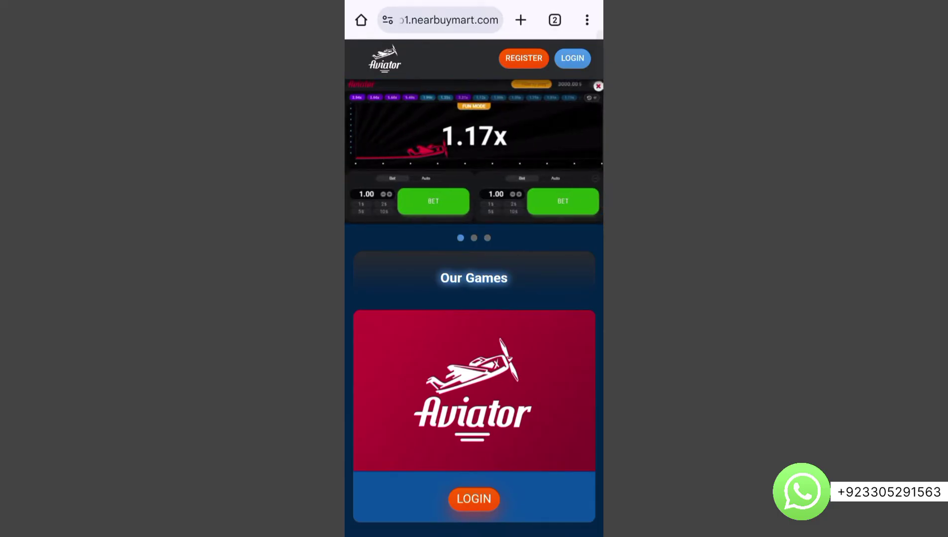
scroll(518, 405, "down", 1)
scroll(527, 432, "up", 1)
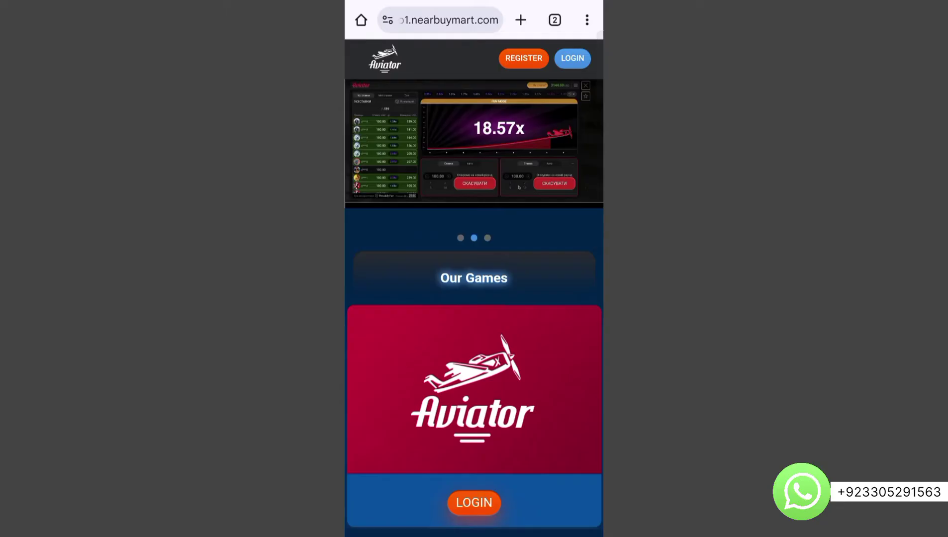
scroll(441, 523, "down", 2)
scroll(441, 498, "up", 2)
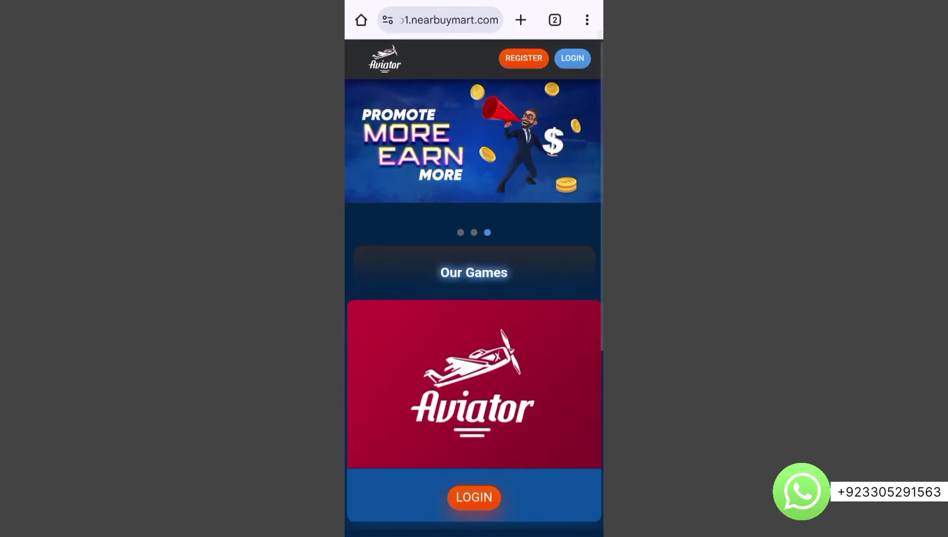
left_click(527, 450)
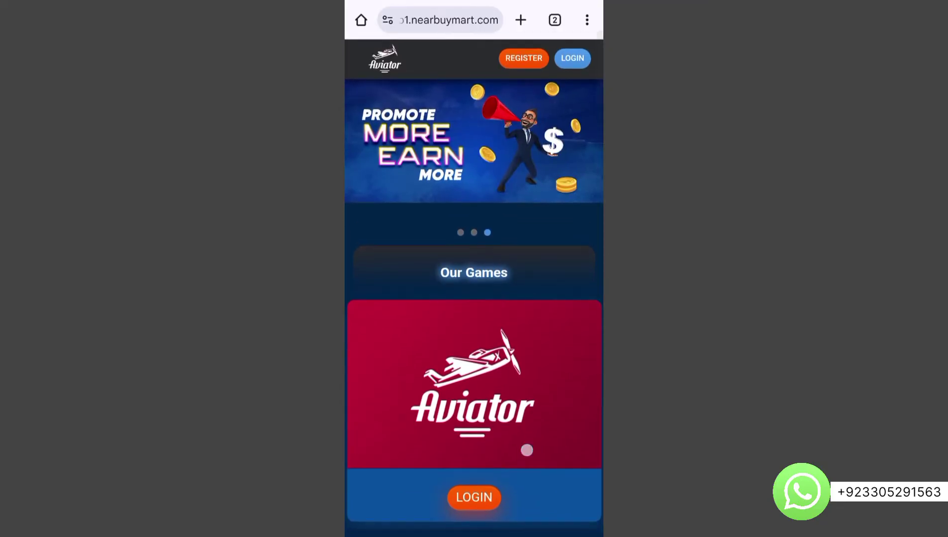
mouse_move(527, 450)
left_mouse_down()
mouse_move(527, 380)
mouse_move(530, 438)
left_mouse_up()
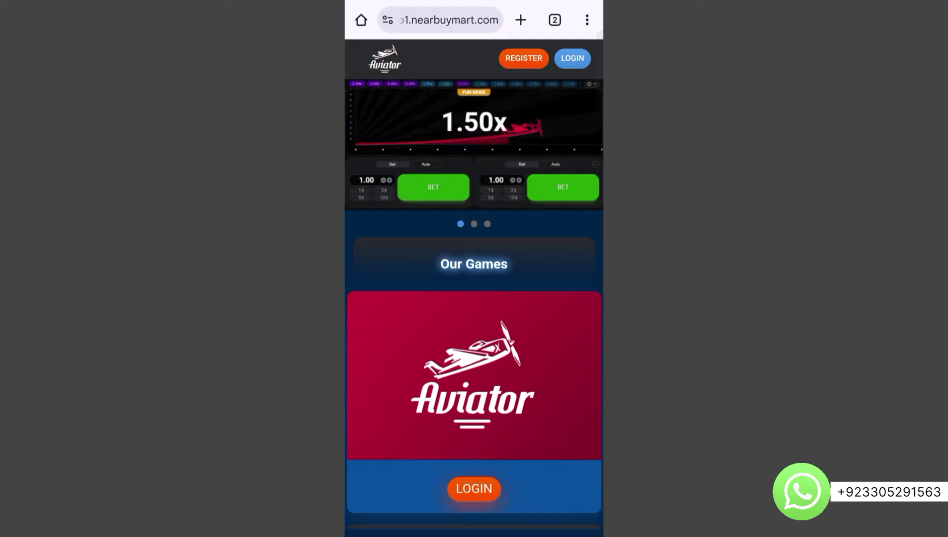
left_click_drag(527, 396, 544, 434)
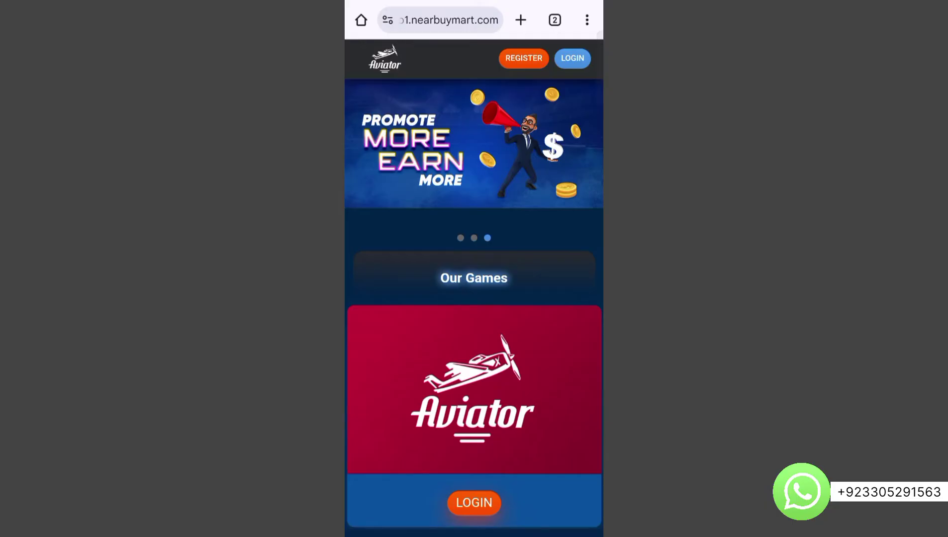
left_click_drag(537, 391, 548, 436)
scroll(474, 269, "down", 1)
scroll(475, 269, "up", 1)
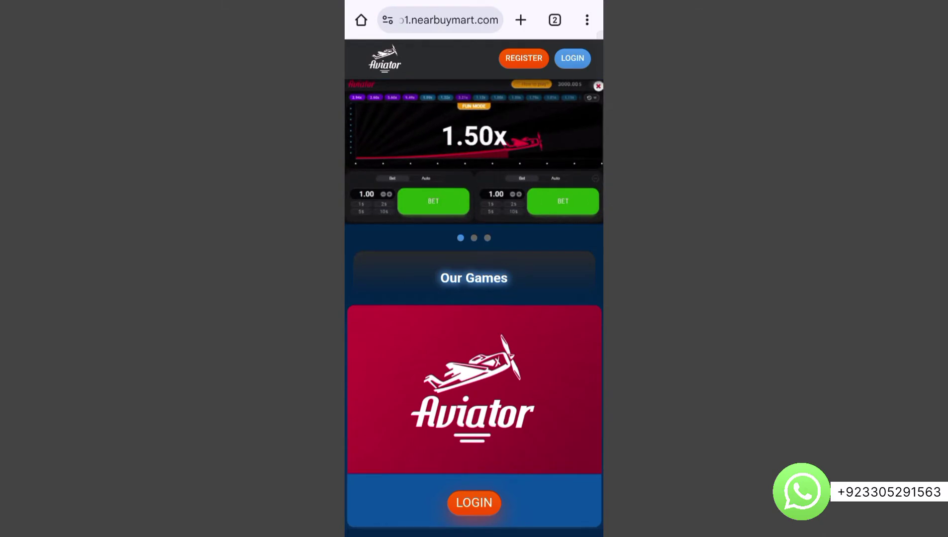
Look over the REGISTER sign-up form, close it, and bring up the Site Entrance login
left_click(524, 58)
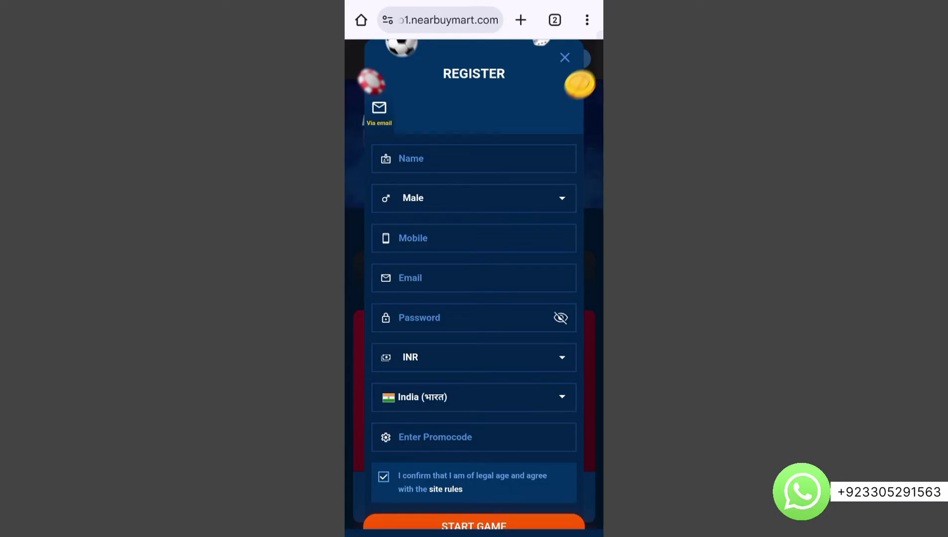
left_click_drag(519, 425, 550, 360)
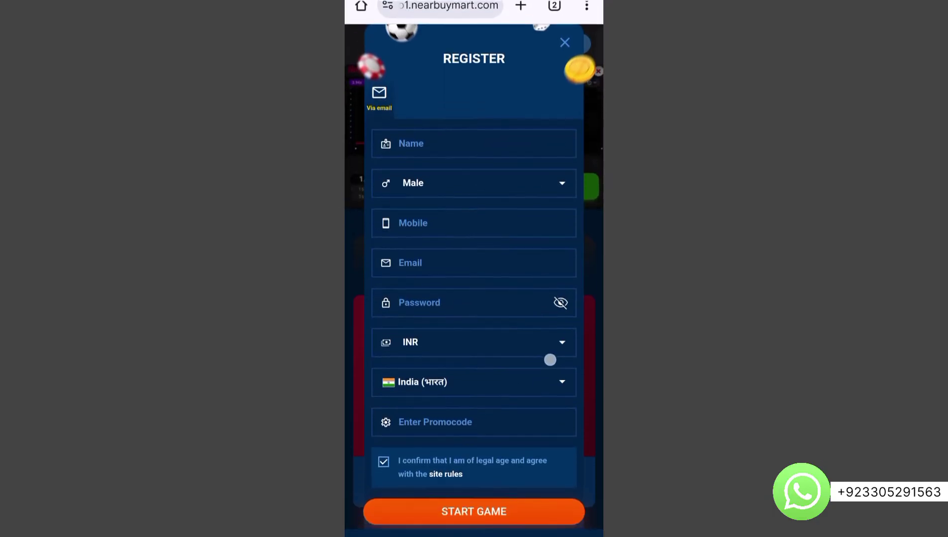
left_click(501, 373)
left_click_drag(501, 373, 500, 429)
left_click(569, 58)
left_click(574, 58)
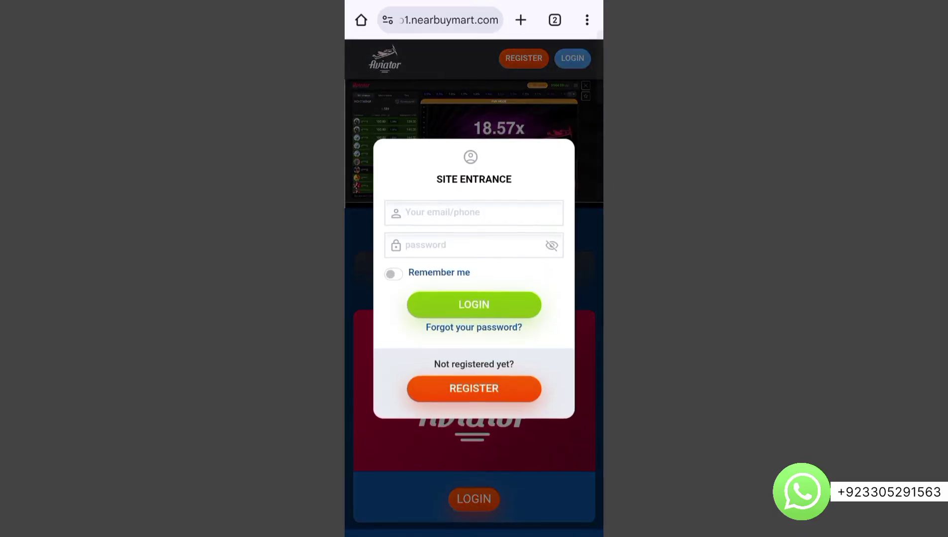
Sign in with the saved account e-mail and password, landing on the ₹50 balance home page
left_click(511, 208)
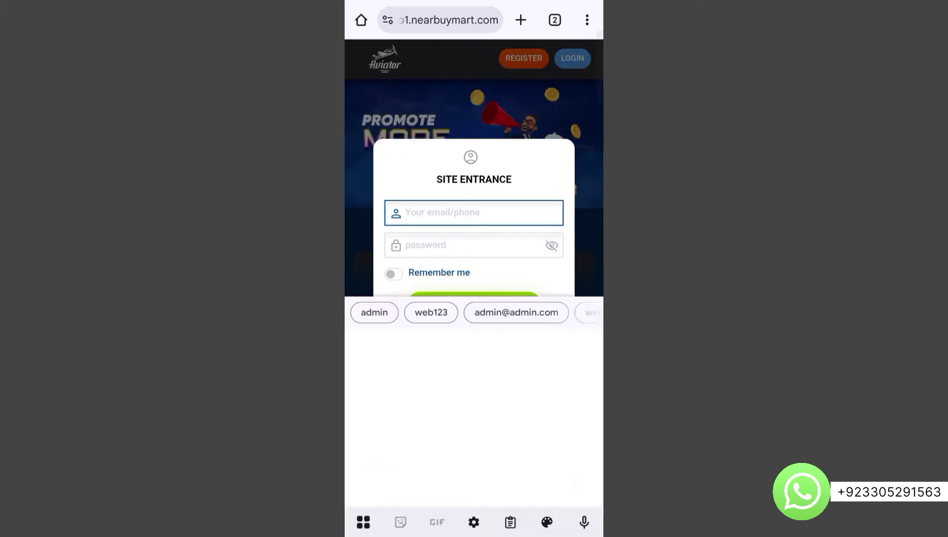
type("script")
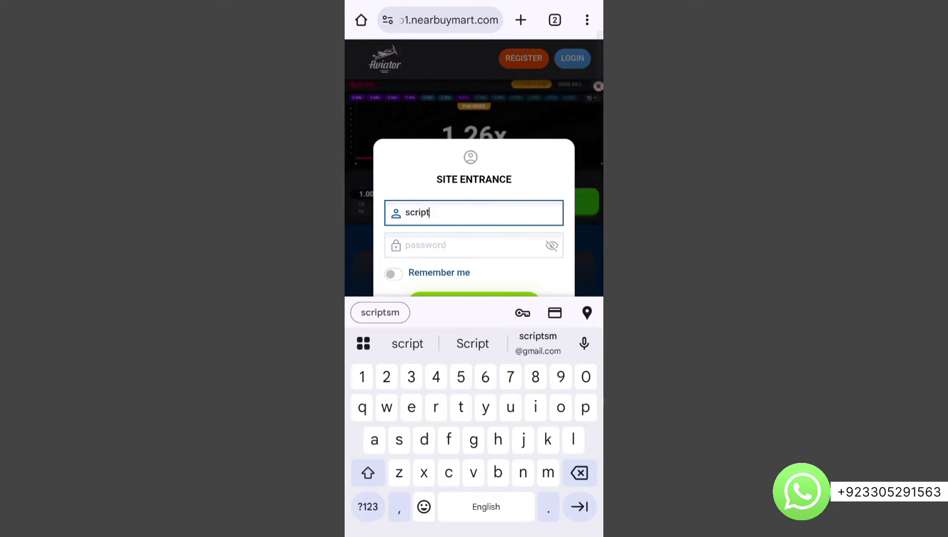
left_click(538, 344)
key("Tab")
type("••••••")
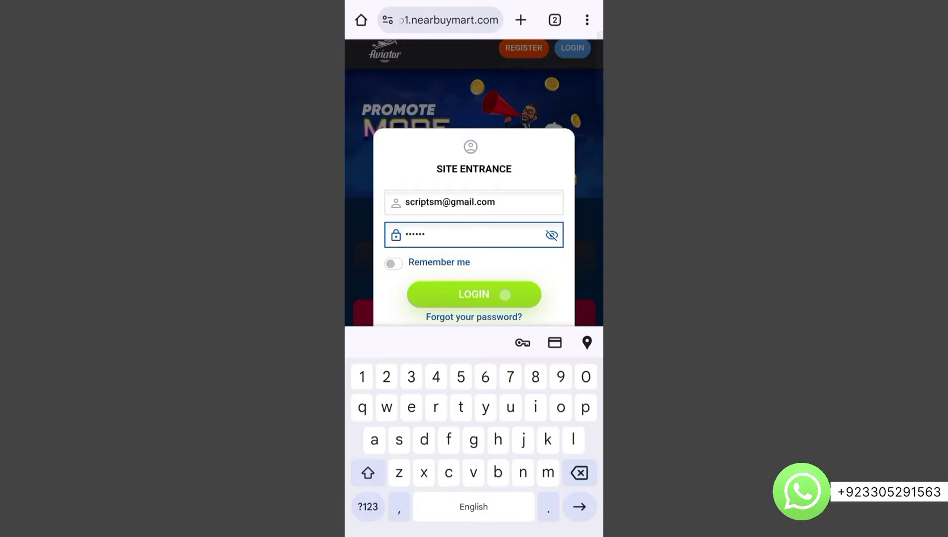
left_click(505, 294)
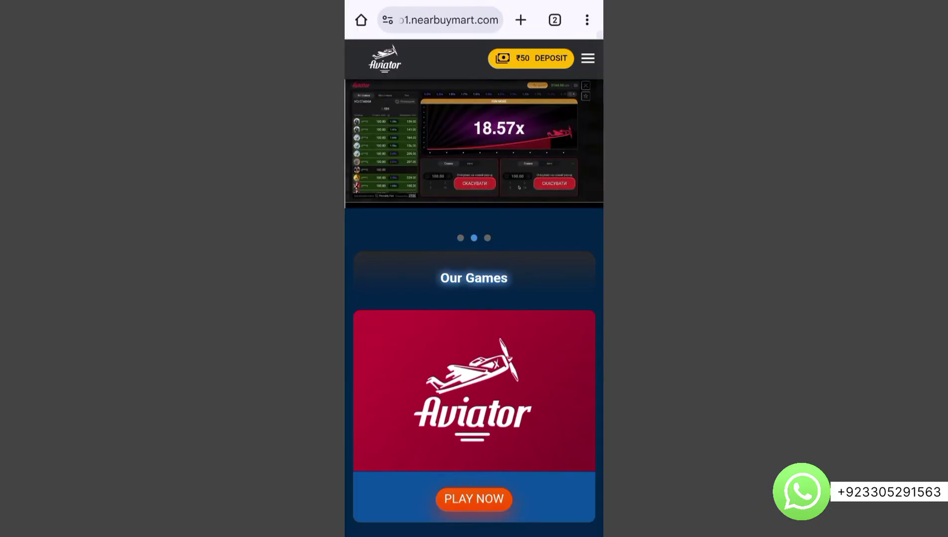
scroll(532, 435, "down", 2)
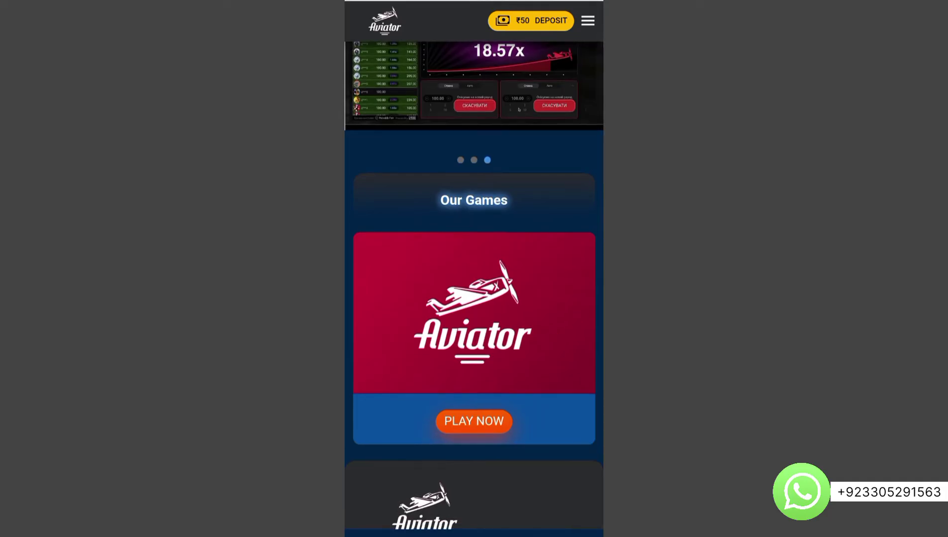
scroll(544, 313, "up", 2)
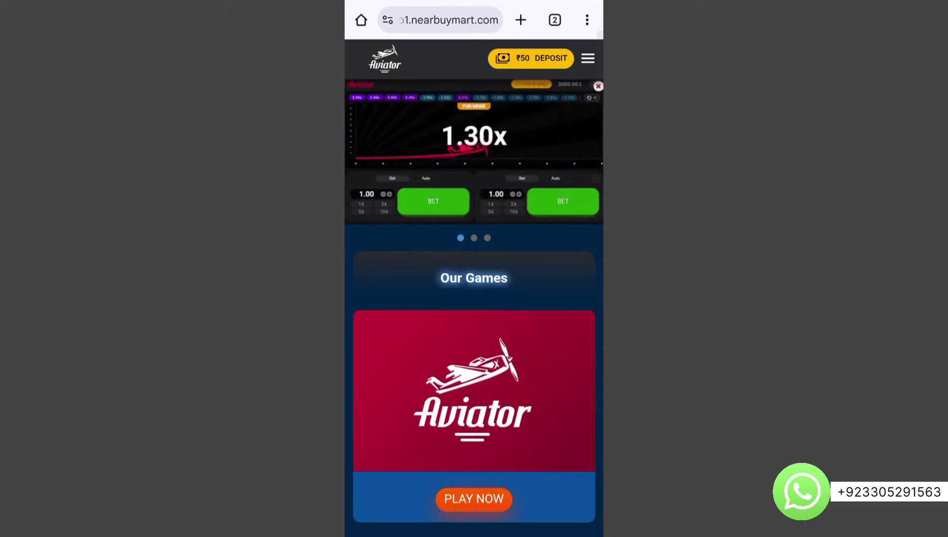
Open the Aviator game and play several rounds, placing bets and cashing out
left_click(588, 58)
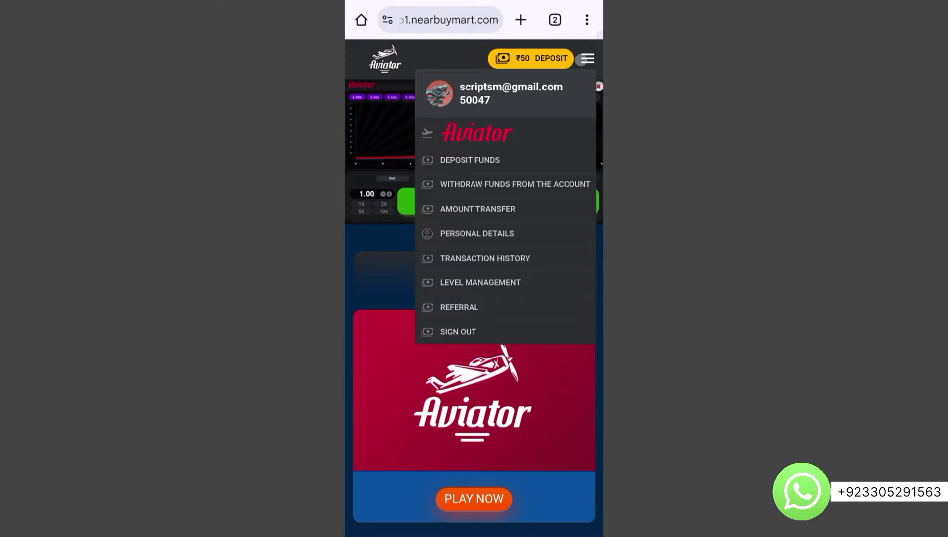
left_click(507, 133)
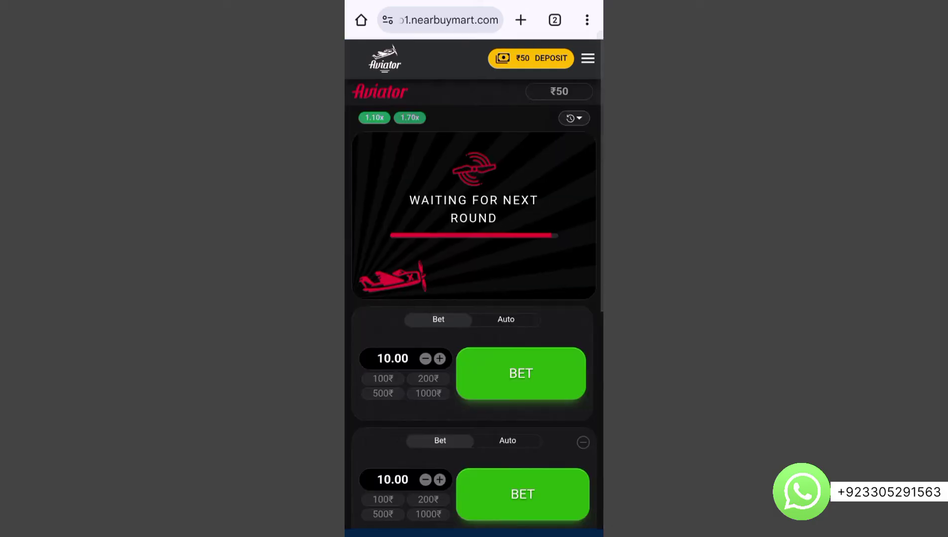
left_click(540, 371)
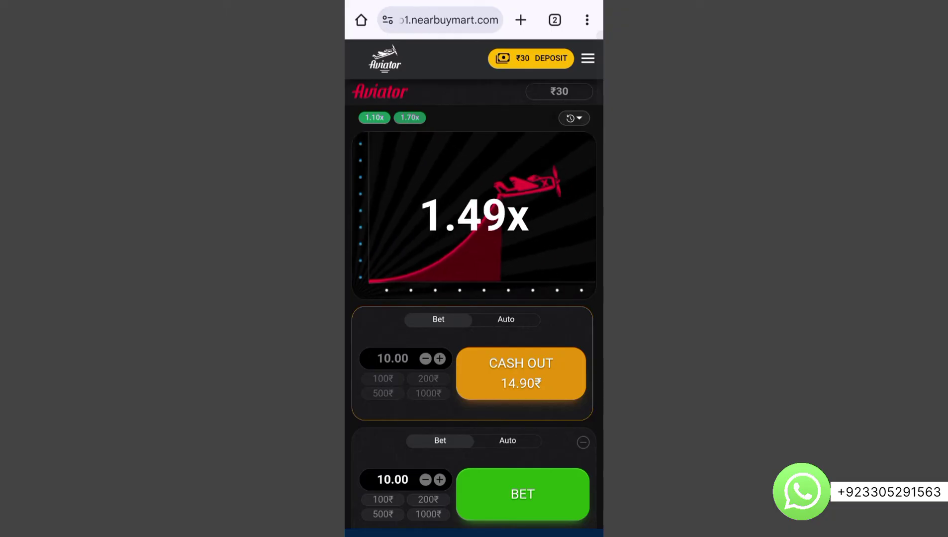
left_click(539, 379)
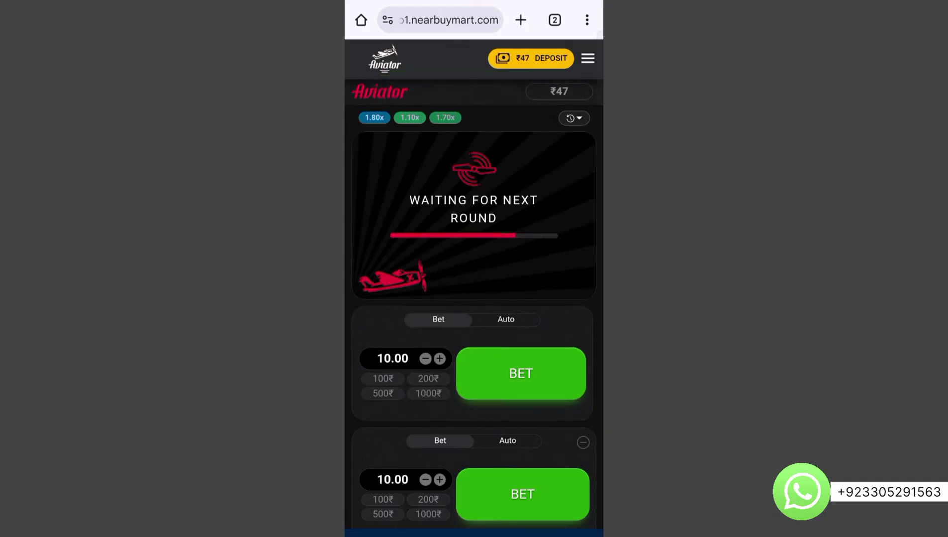
left_click(528, 371)
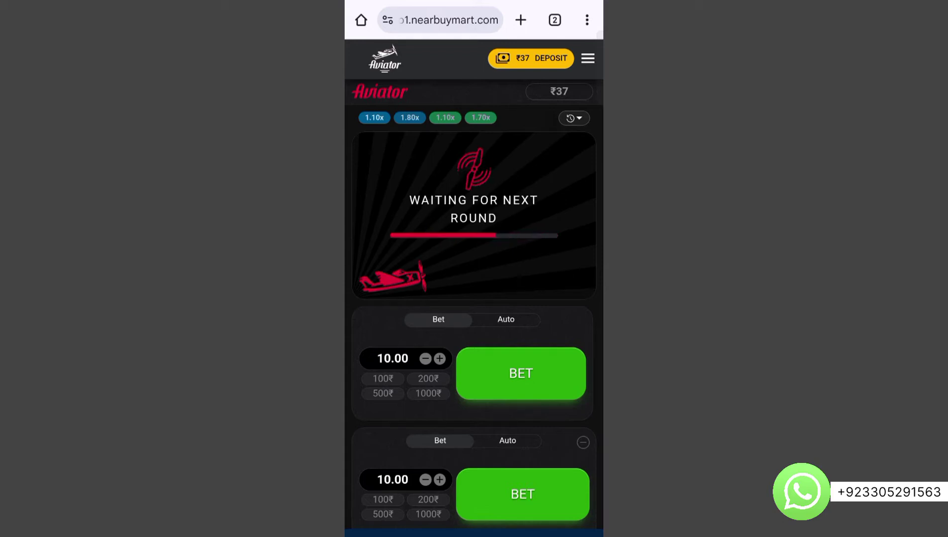
left_click(548, 373)
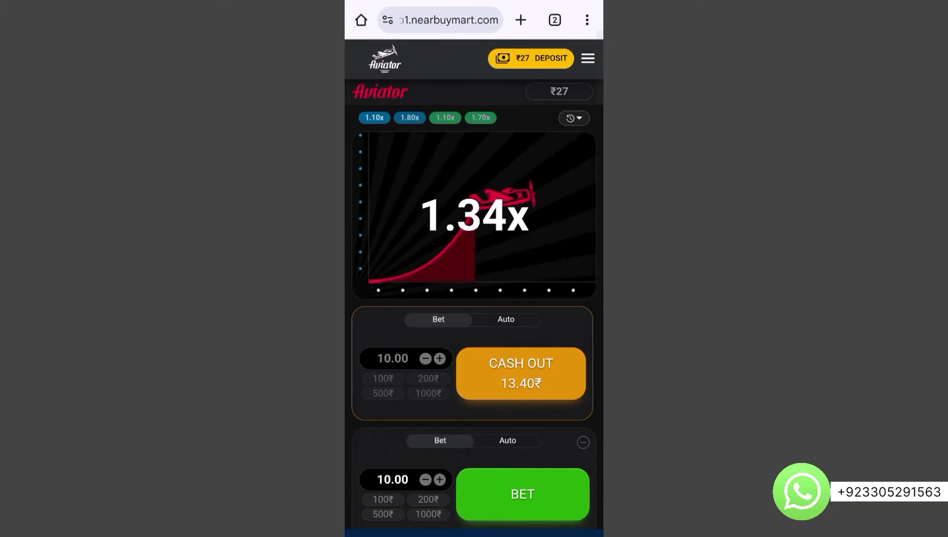
left_click(535, 380)
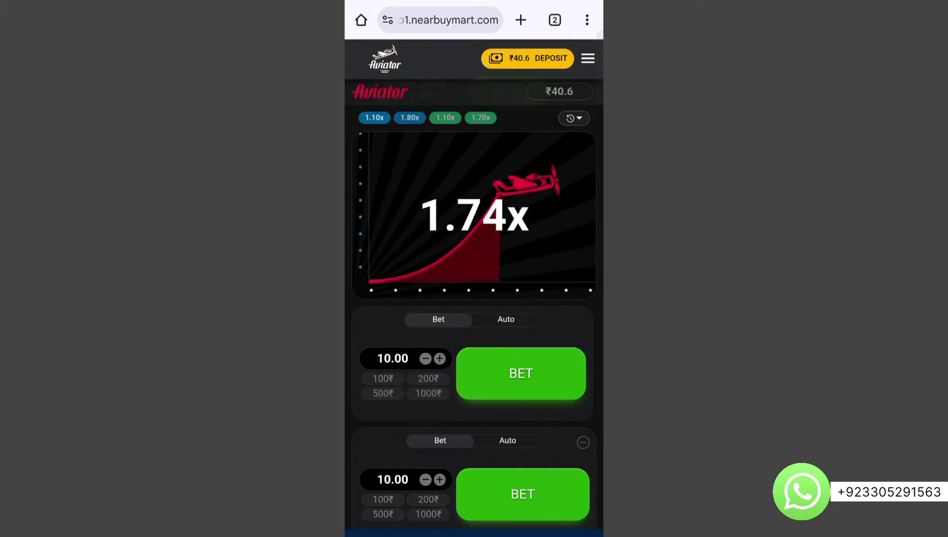
Adjust the bet panel, entering 11, and move around the game screen
left_click_drag(515, 366, 520, 399)
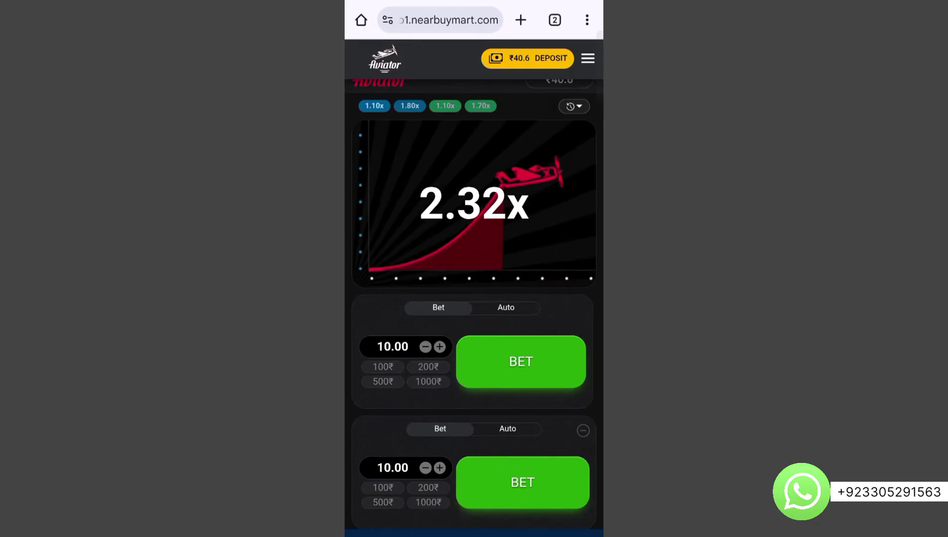
left_click_drag(474, 383, 474, 396)
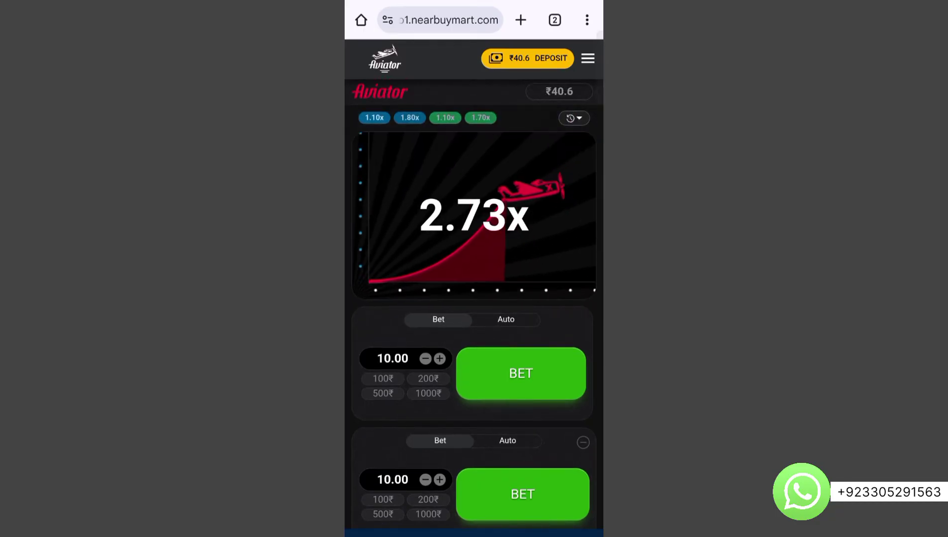
mouse_move(499, 410)
left_mouse_down()
mouse_move(500, 400)
mouse_move(500, 410)
left_mouse_up()
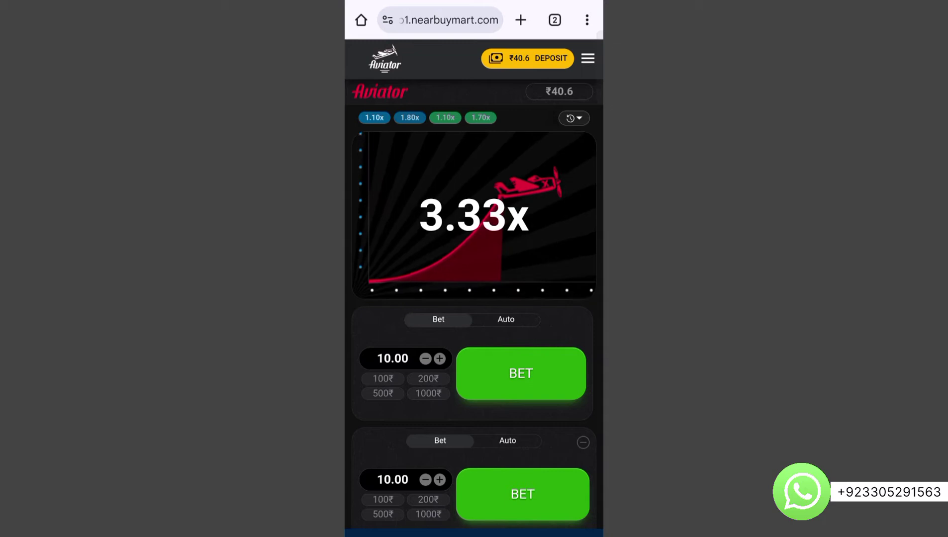
left_click_drag(500, 434, 521, 332)
type("11")
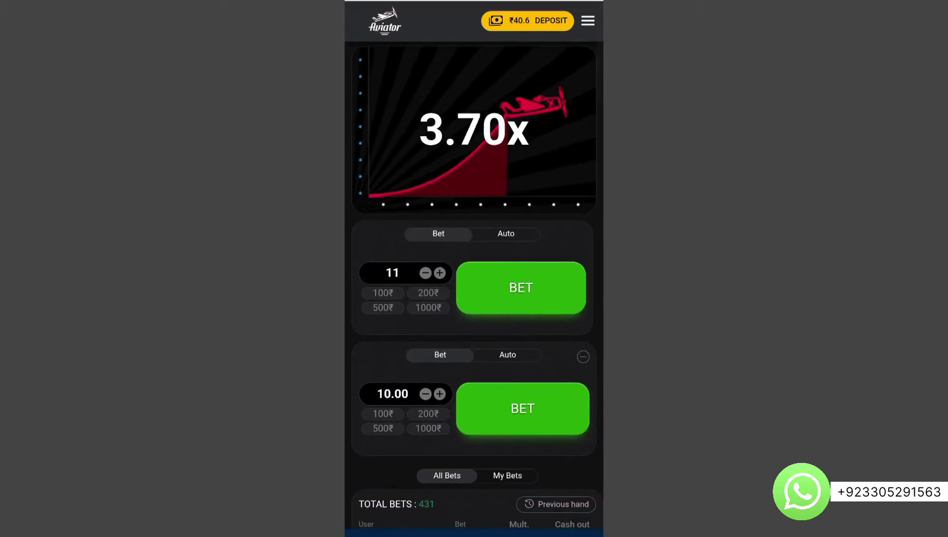
left_click_drag(525, 496, 525, 277)
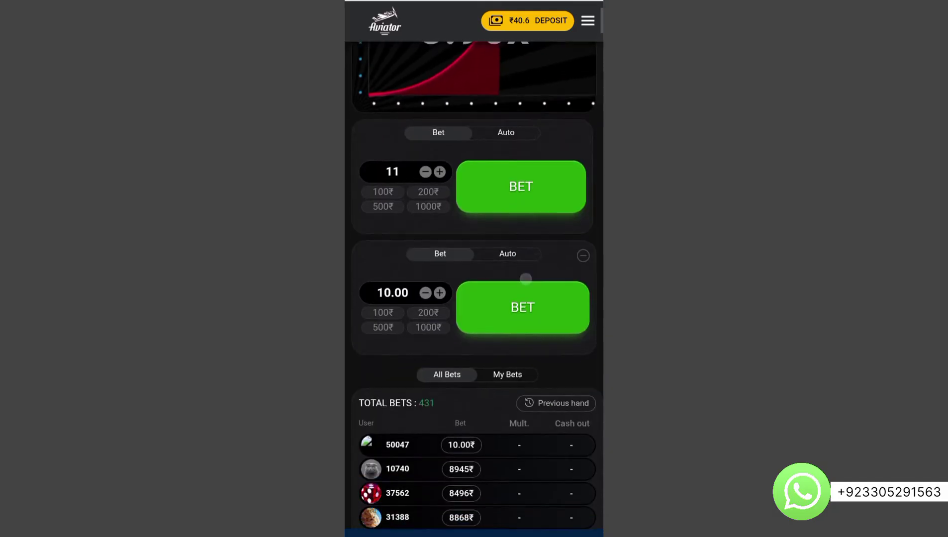
left_click_drag(472, 386, 470, 267)
left_click_drag(478, 430, 478, 199)
left_click_drag(501, 299, 502, 499)
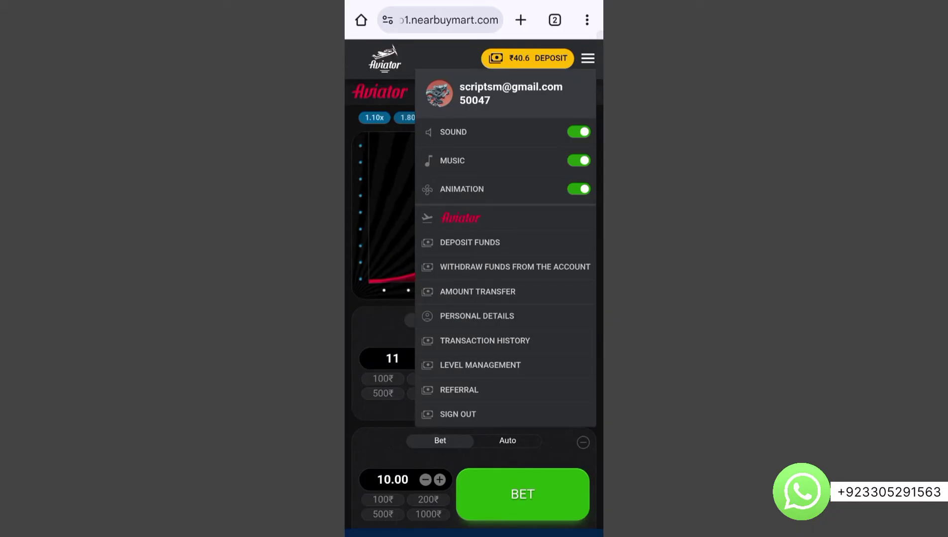
Open Deposit Funds, pick Net Banking, and bring up the ₹1000 payment QR code
scroll(501, 284, "down", 1)
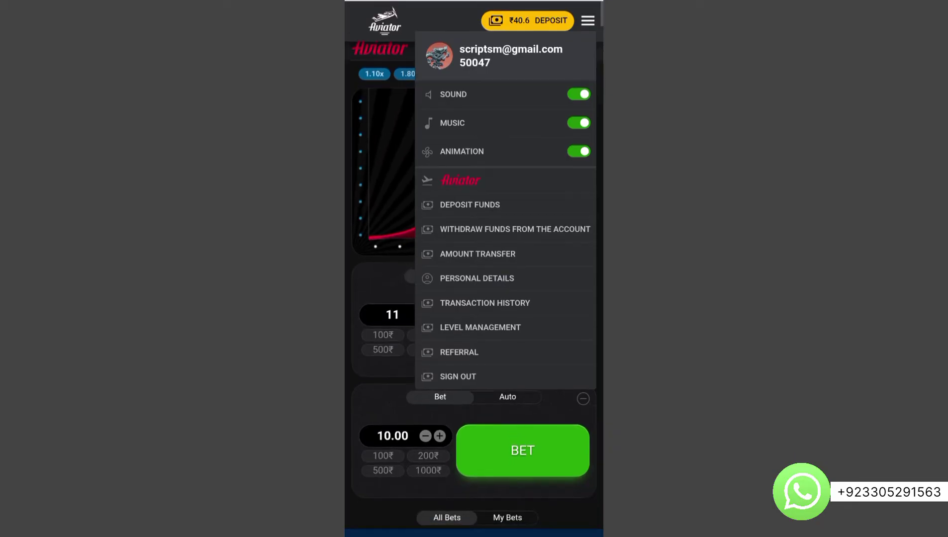
left_click(501, 280)
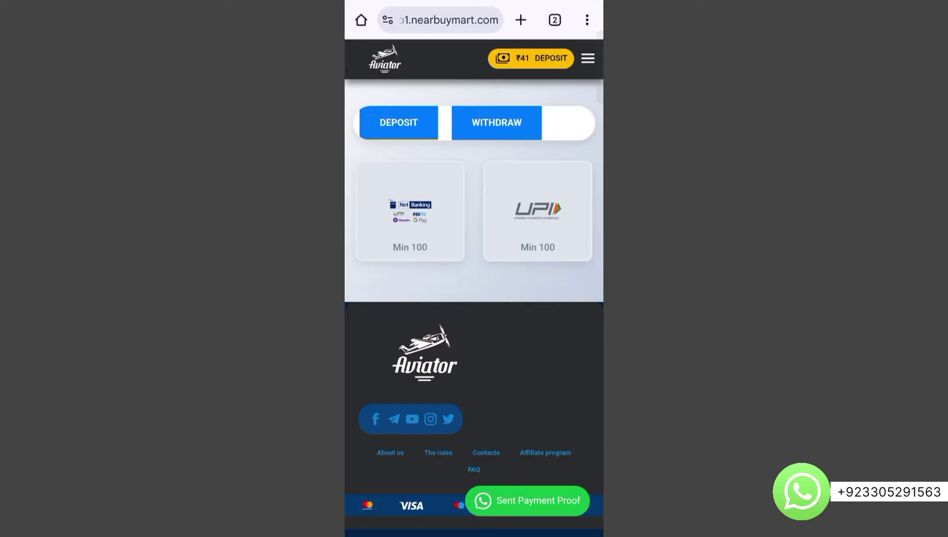
left_click(427, 221)
scroll(466, 441, "down", 2)
scroll(469, 393, "up", 1)
left_click(540, 342)
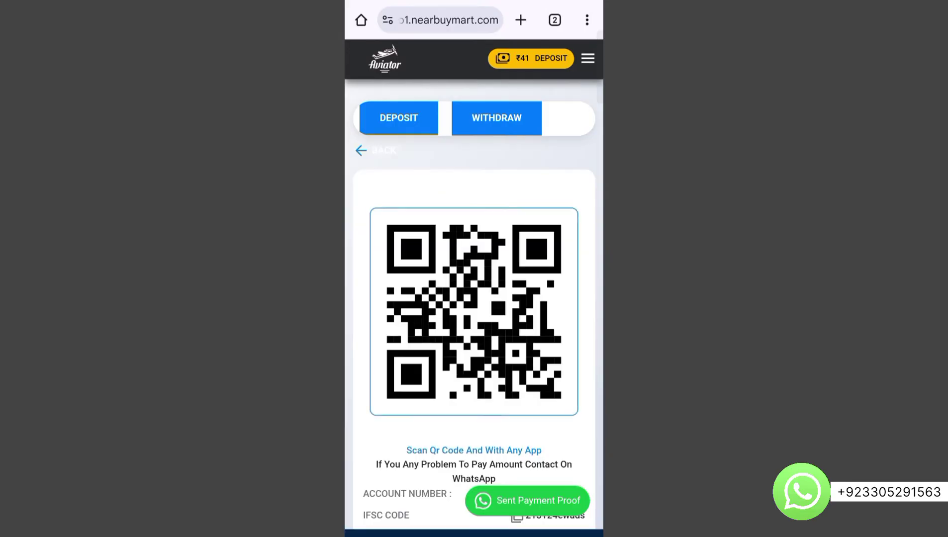
scroll(477, 299, "down", 1)
scroll(476, 299, "down", 10)
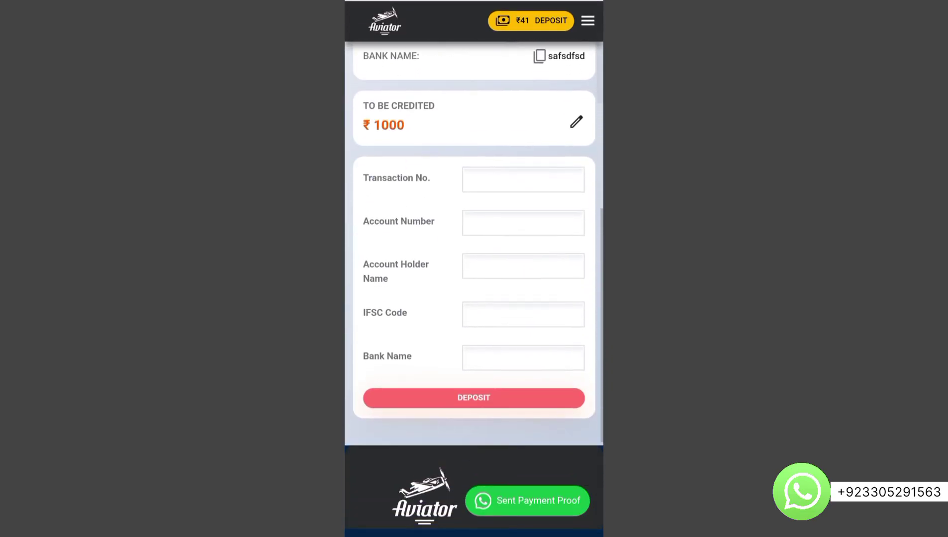
scroll(483, 301, "up", 10)
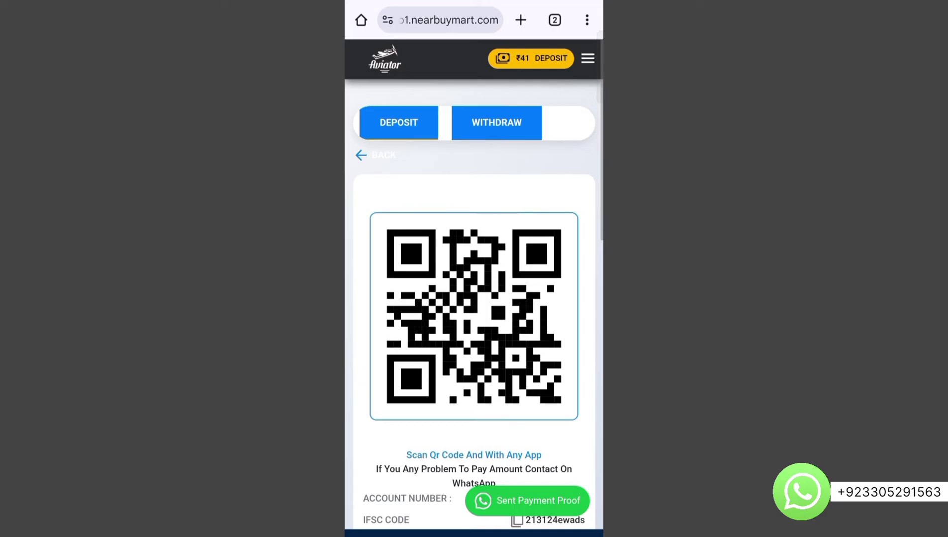
Switch to Withdraw, open and close the UPI withdrawal form, then reopen the account menu
left_click(497, 122)
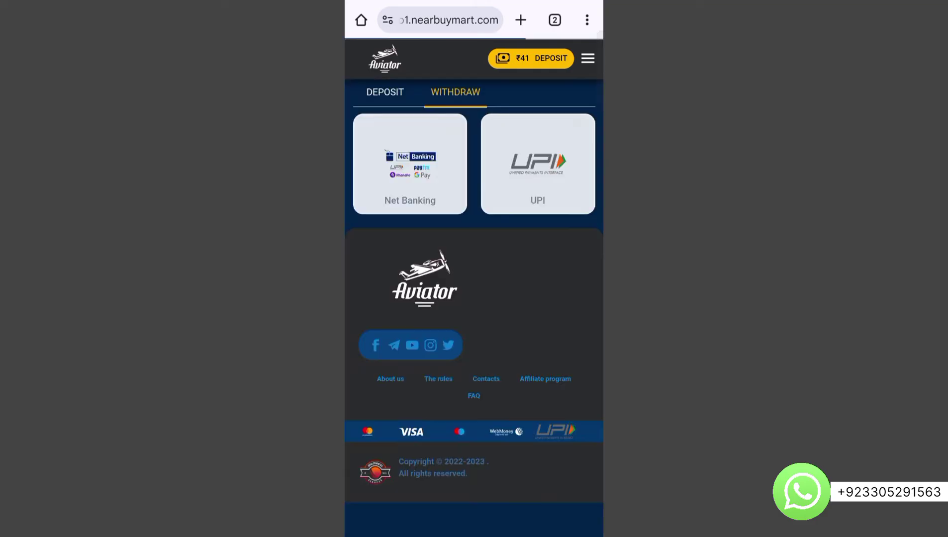
left_click(538, 164)
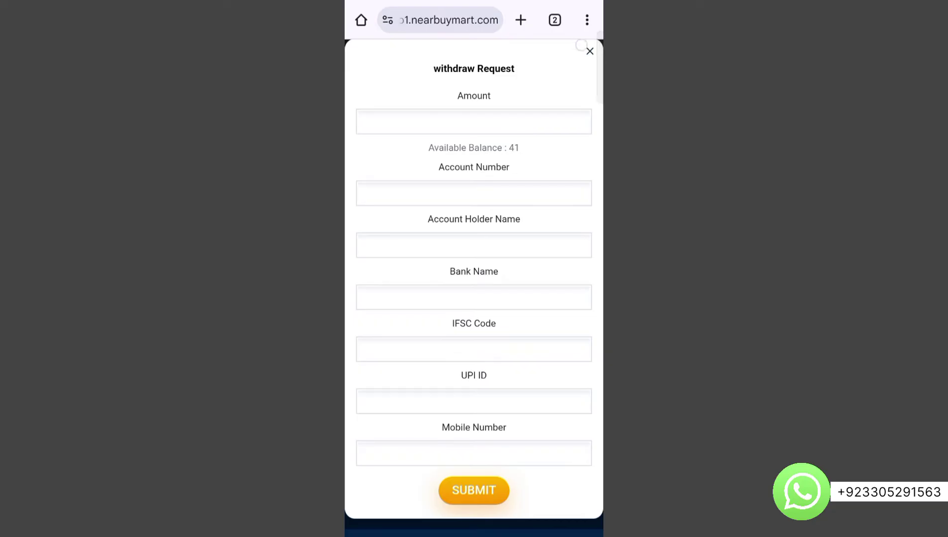
left_click(588, 52)
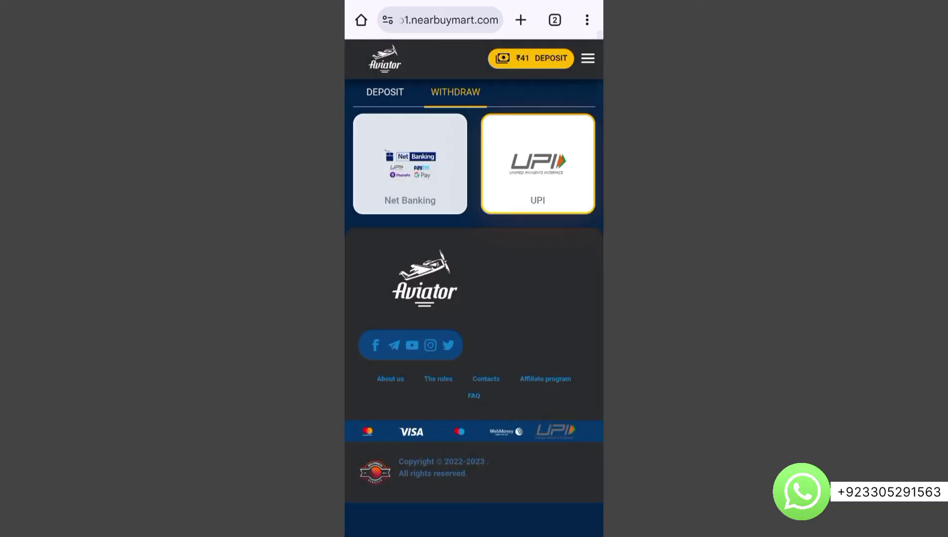
left_click(486, 384)
left_click_drag(486, 385, 485, 322)
left_click(587, 59)
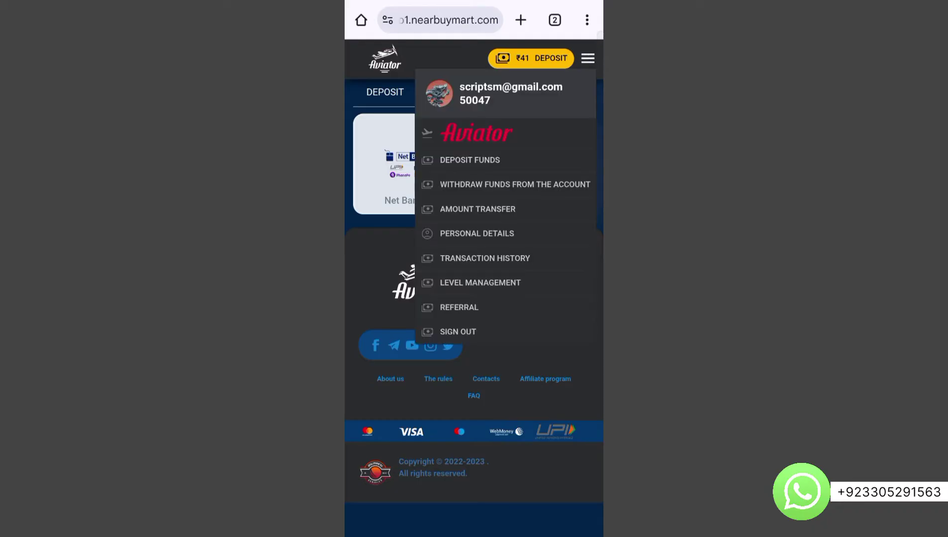
left_click(477, 209)
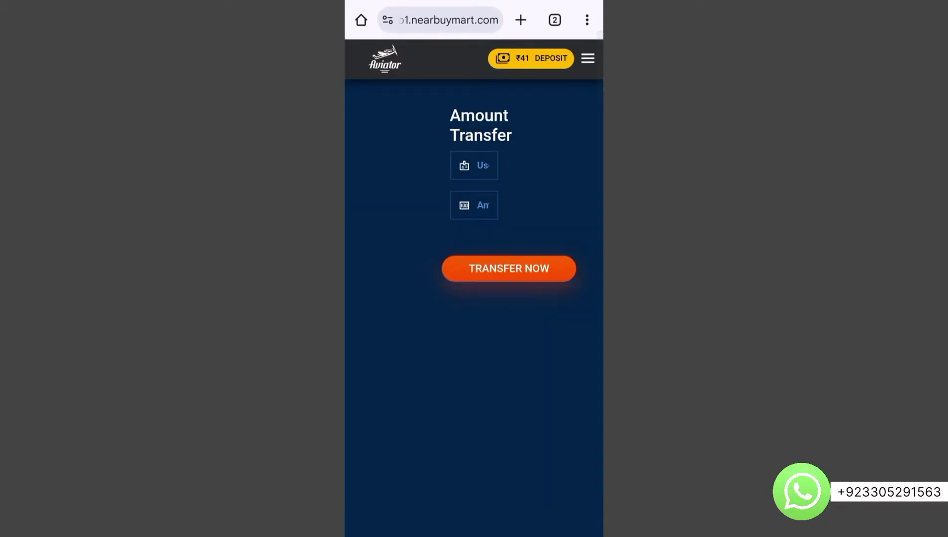
left_click(587, 20)
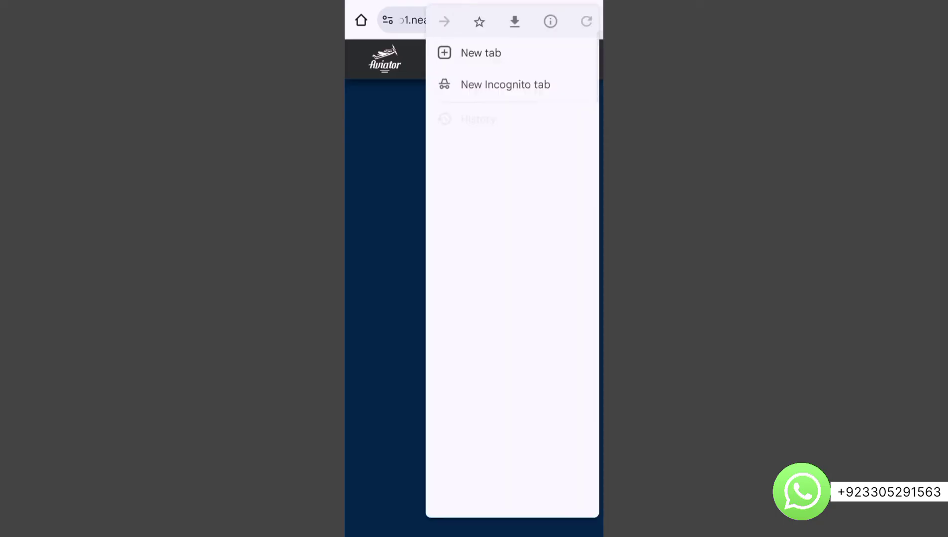
left_click(579, 431)
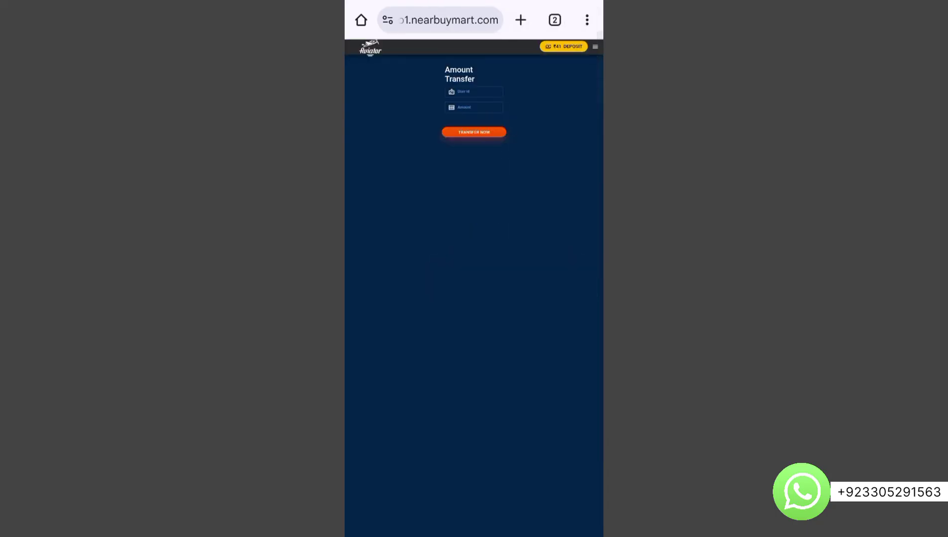
scroll(501, 209, "up", 5)
left_click_drag(502, 209, 582, 332)
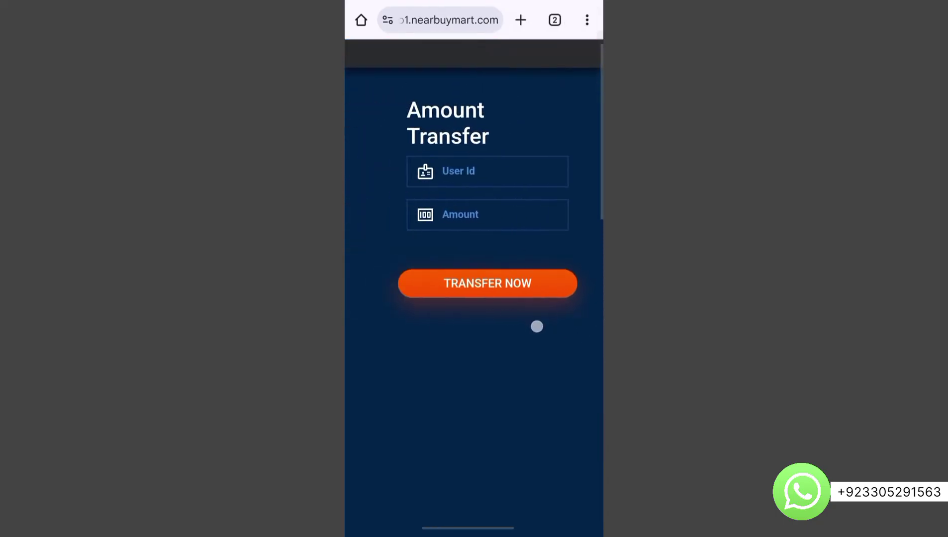
left_click(593, 21)
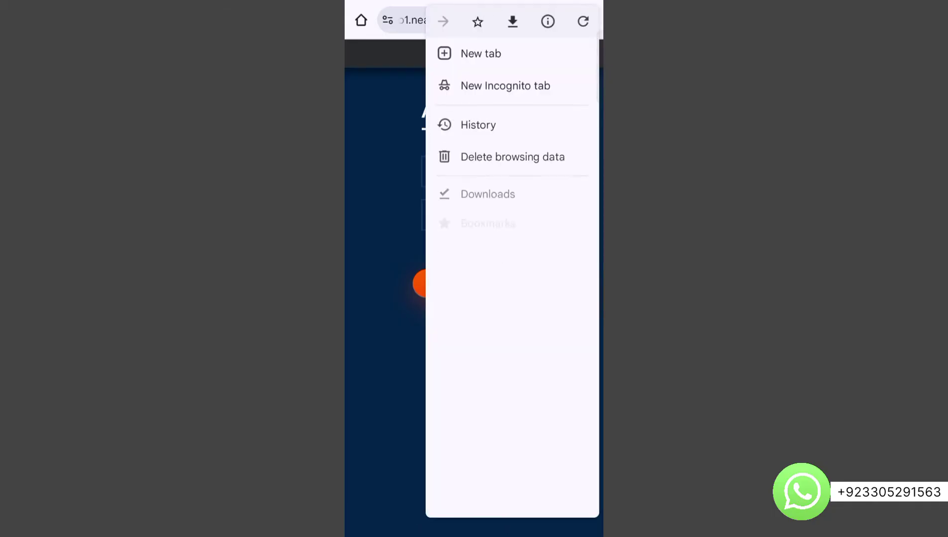
left_click(577, 431)
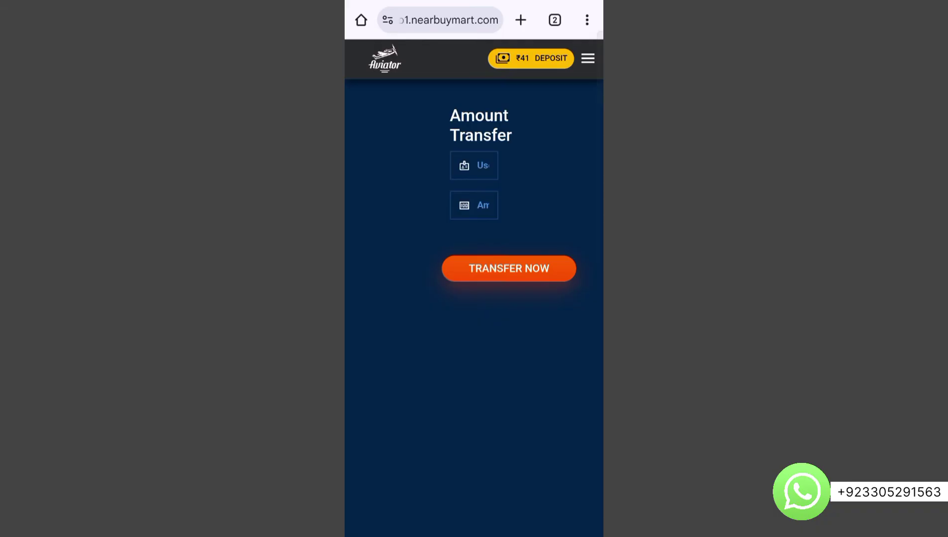
left_click(589, 58)
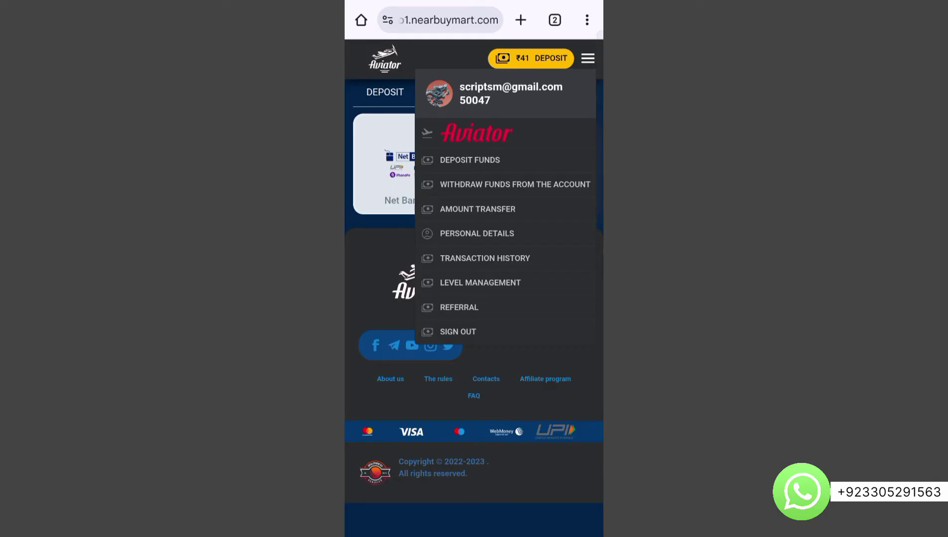
View the referral code and personal sign-up link on the Referral page, then dismiss the menu
left_click(514, 310)
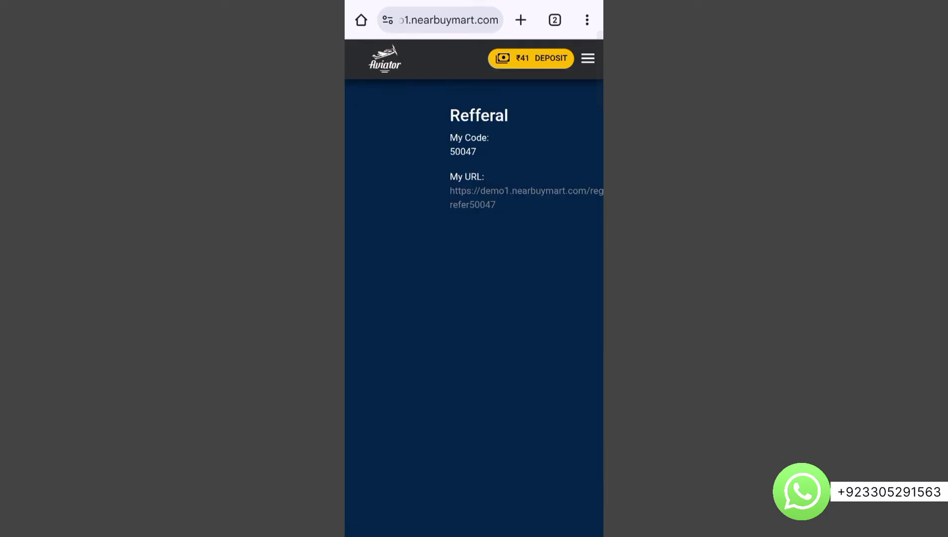
left_click_drag(437, 286, 389, 303)
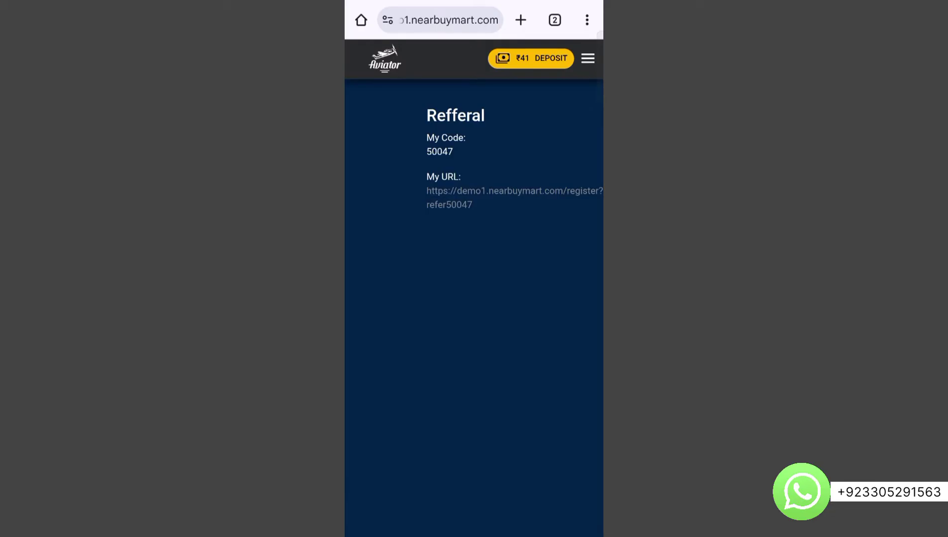
left_click(588, 59)
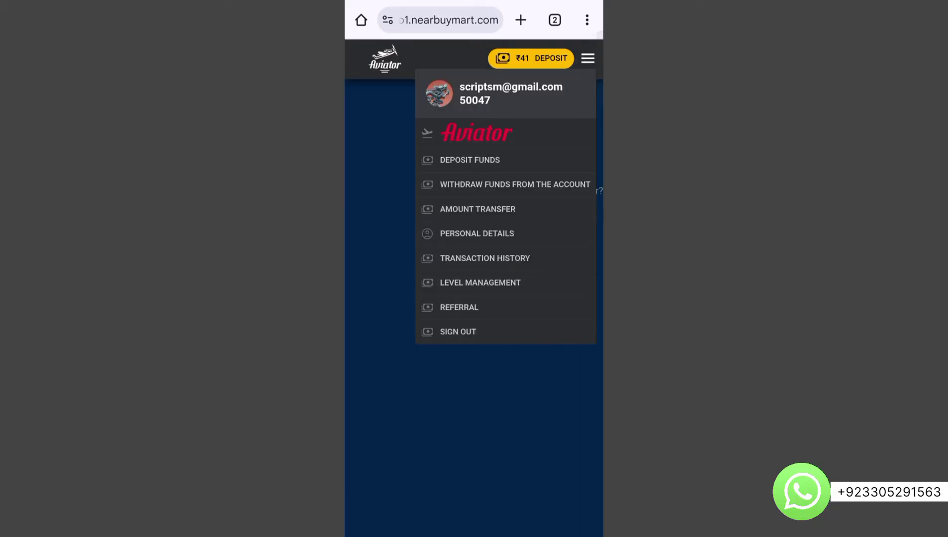
left_click(464, 426)
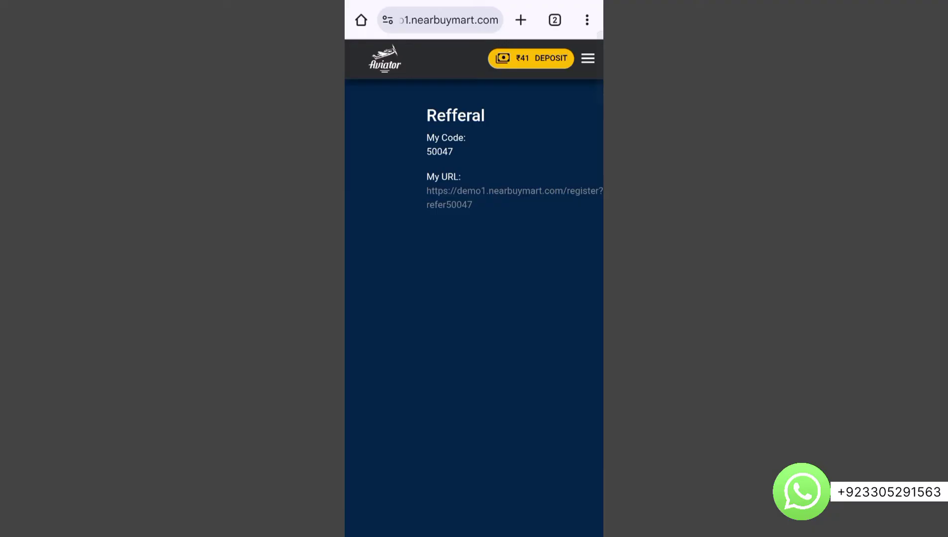
left_click(379, 366)
left_click(561, 248)
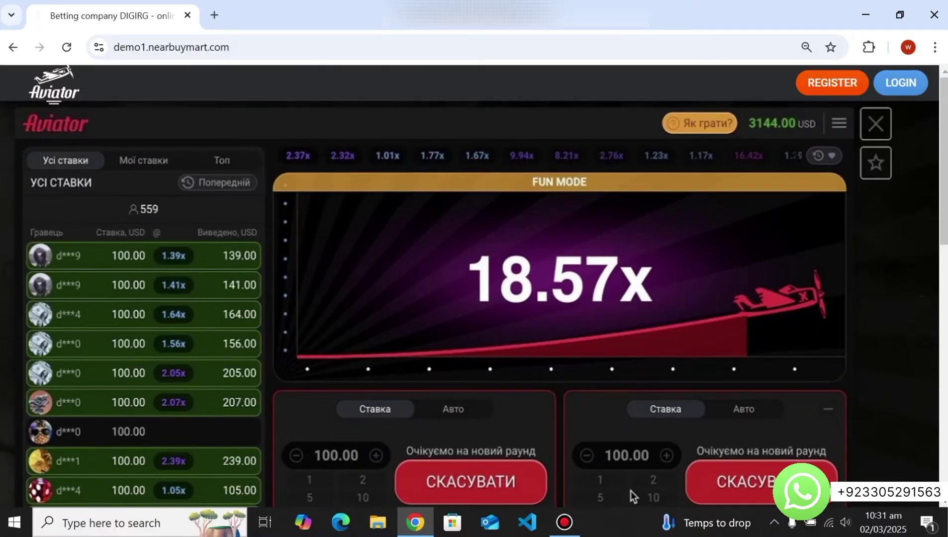
Append /admin to the site URL to load the Aviator-Admin Panel sign-in page
scroll(632, 491, "down", 1)
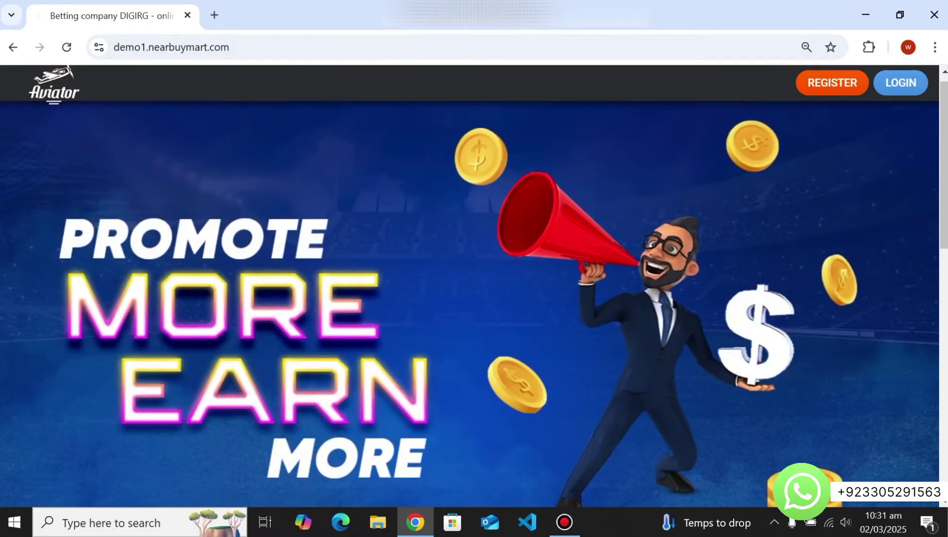
scroll(475, 294, "down", 10)
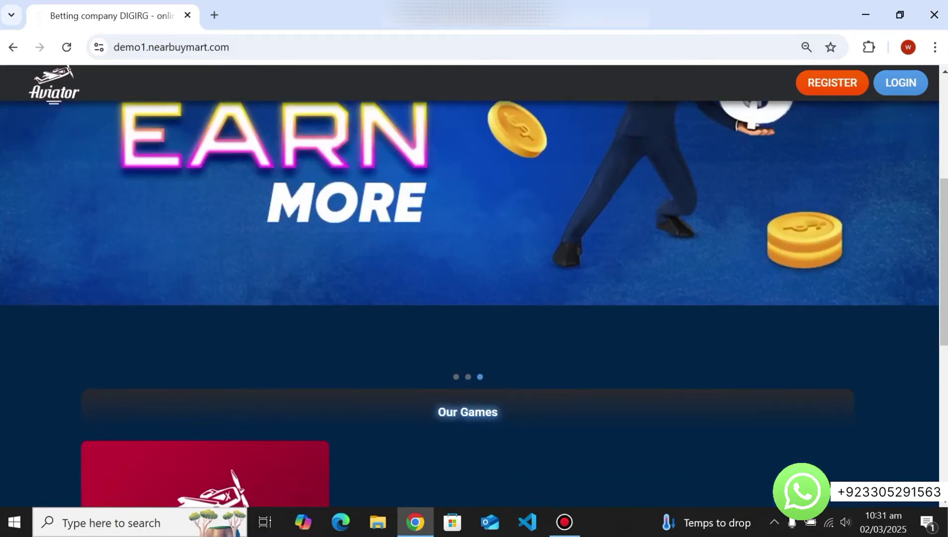
scroll(474, 294, "up", 12)
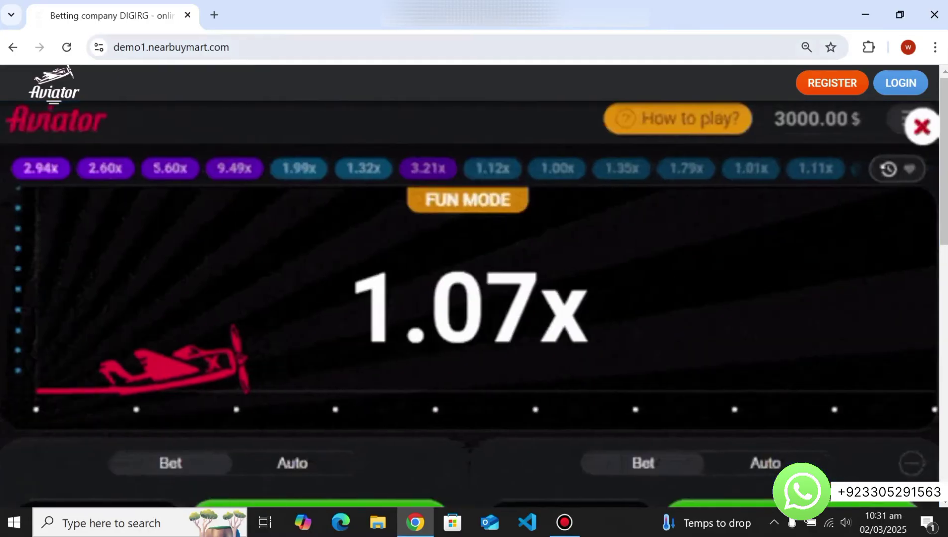
key("ctrl+l")
key("End")
type("/admin")
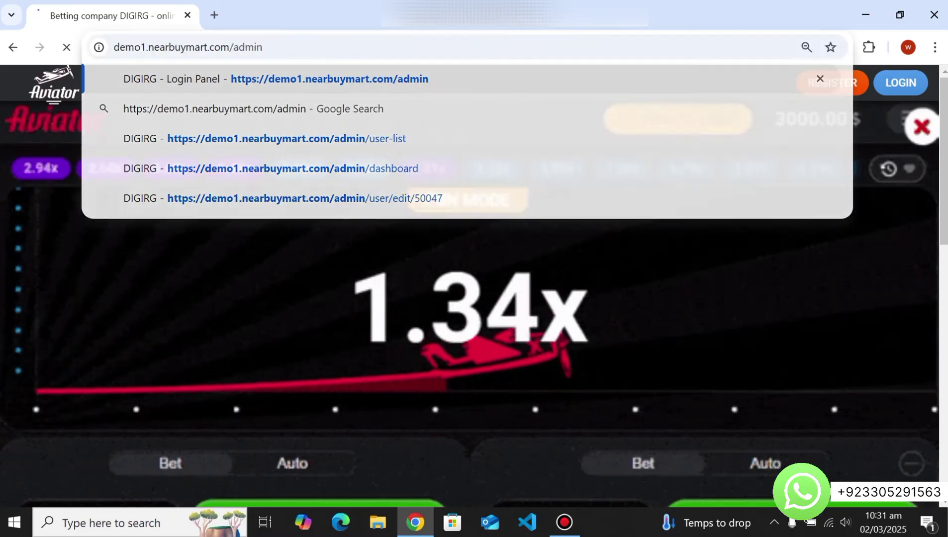
key("Return")
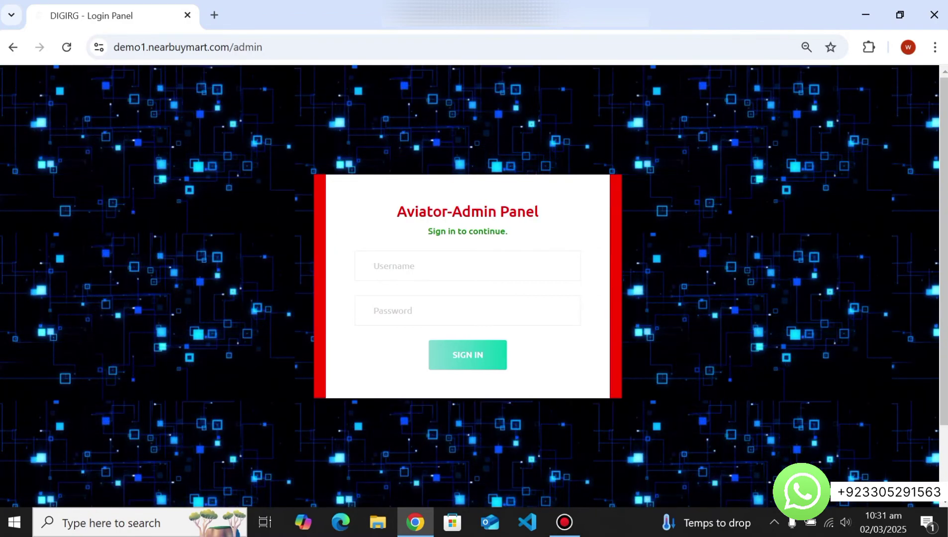
Sign in to the admin panel with the saved admin username and password, dismissing the breach warning
left_click(473, 266)
type("ad")
key("Down")
key("Down")
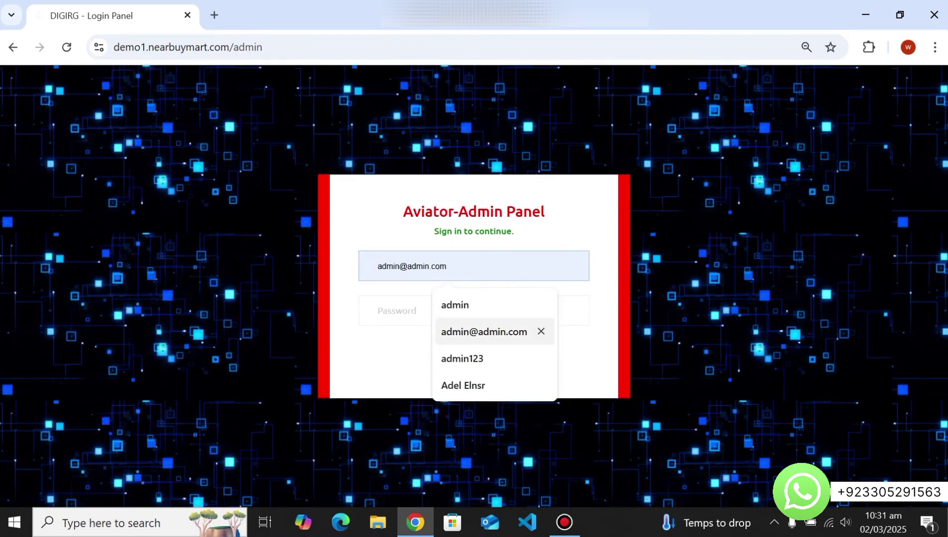
key("Return")
left_click(473, 311)
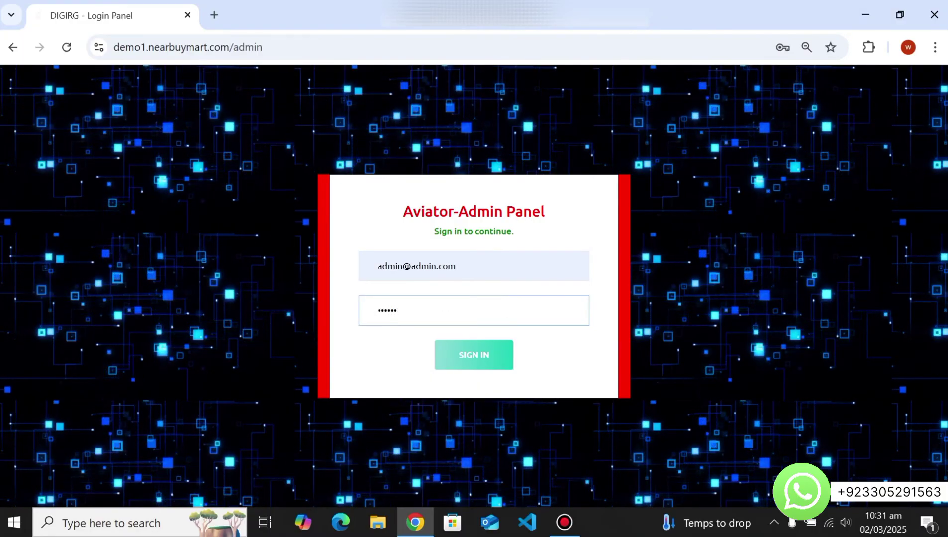
key("Return")
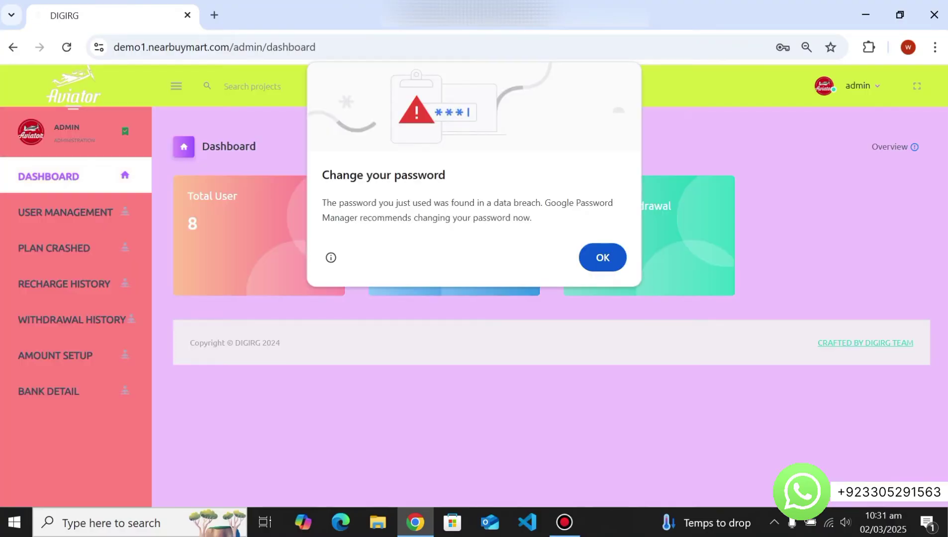
key("Return")
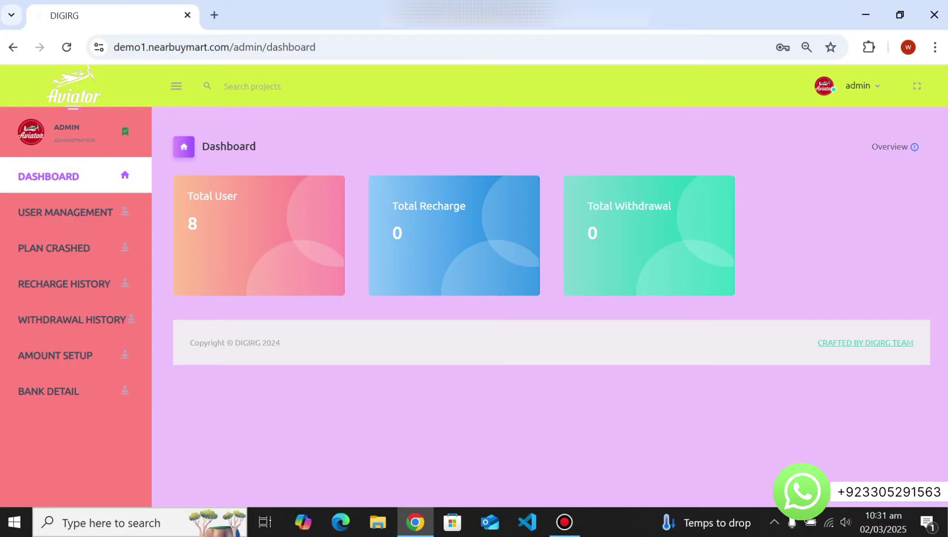
Highlight the dashboard totals (8 users, 0 recharge, 0 withdrawal) and open the admin profile dropdown
left_click_drag(188, 196, 198, 225)
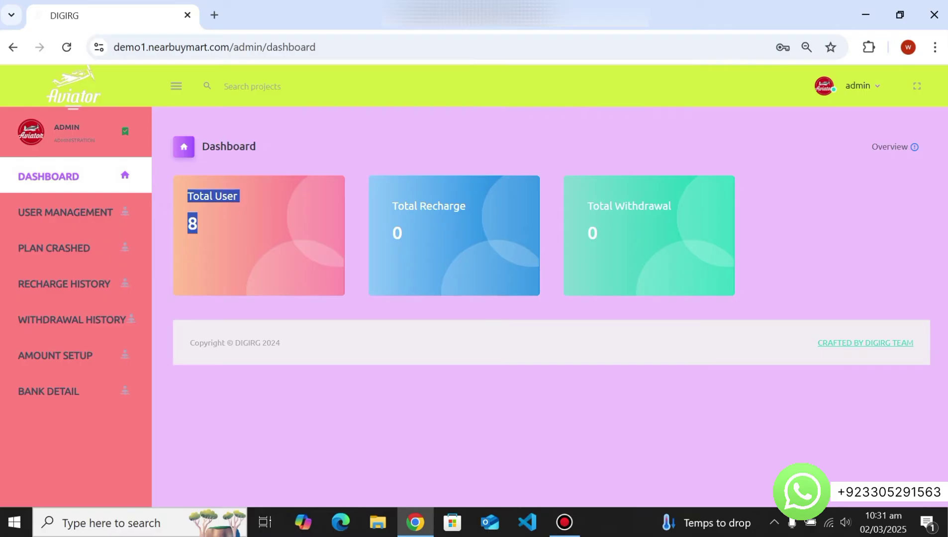
left_click_drag(393, 206, 402, 234)
left_click(587, 206)
left_click_drag(588, 206, 598, 234)
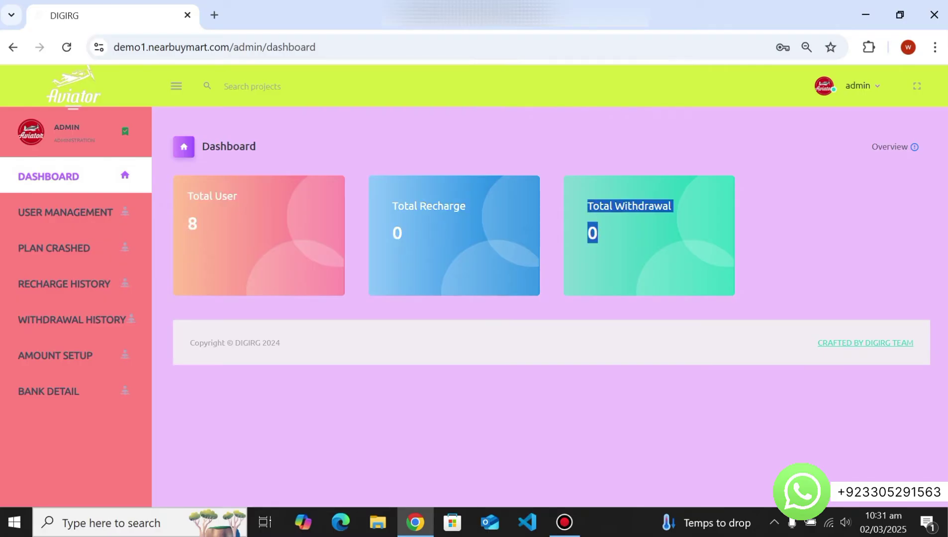
left_click(858, 86)
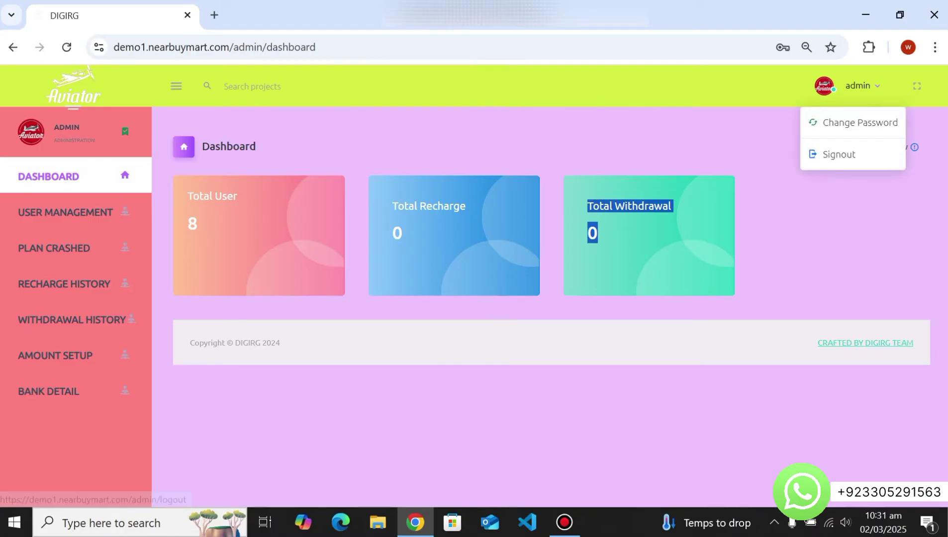
Check User Management and the first user's wallet editor, then go to the Plan Crashed page
left_click(64, 212)
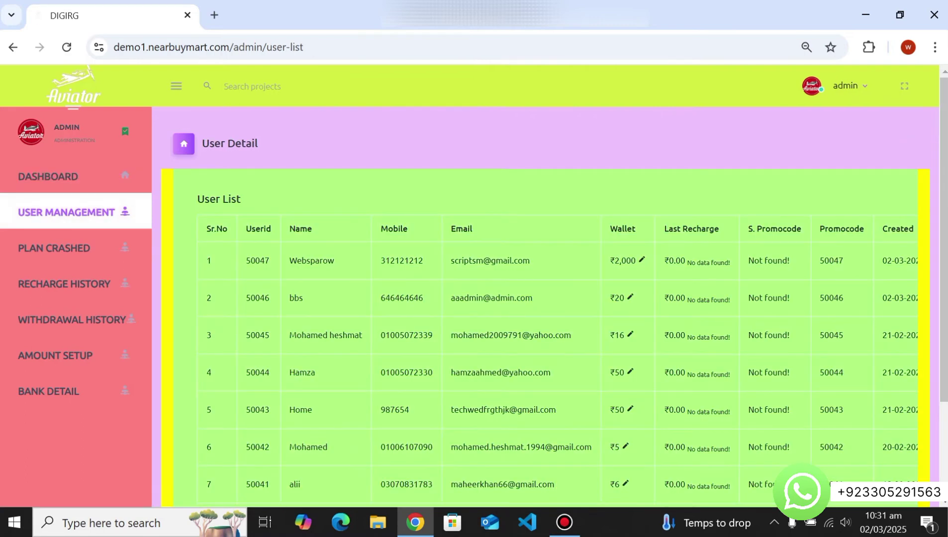
scroll(474, 299, "down", 3)
scroll(474, 299, "up", 3)
left_click(642, 259)
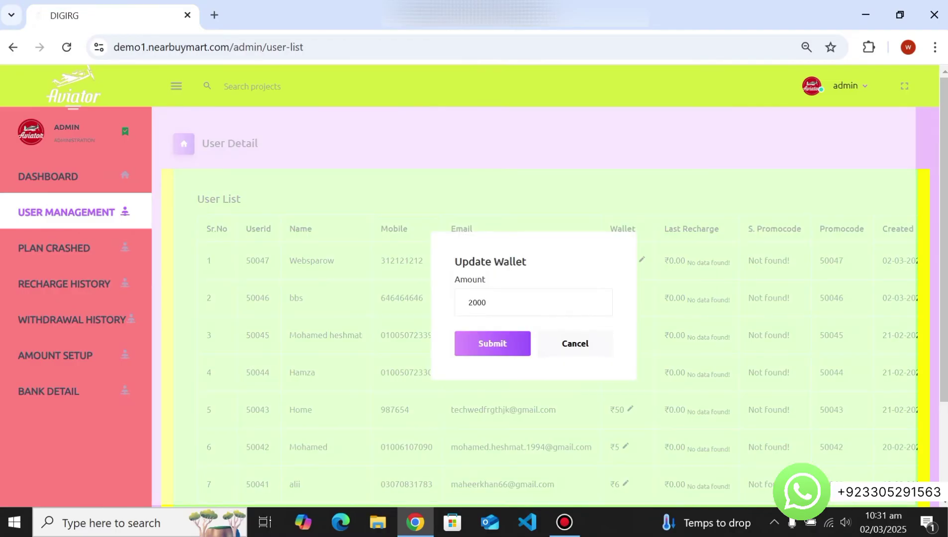
key("Return")
scroll(540, 348, "right", 4)
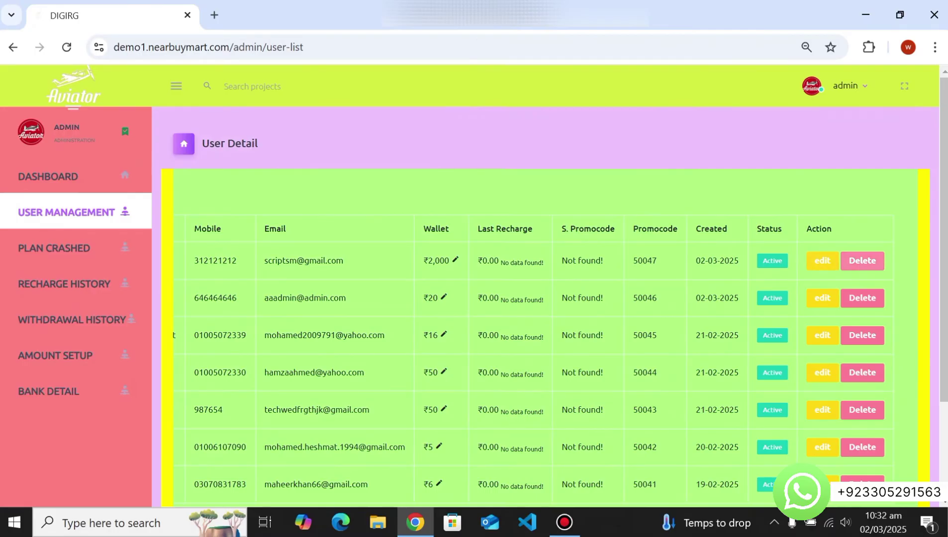
left_click(55, 248)
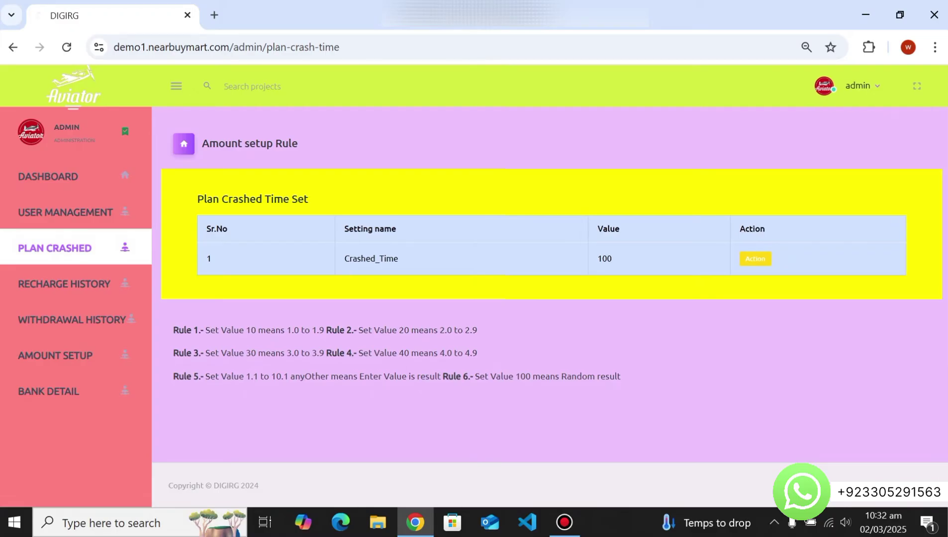
Change Crashed_Time from 100 to 20 and save it, then open Recharge History
double_click(252, 329)
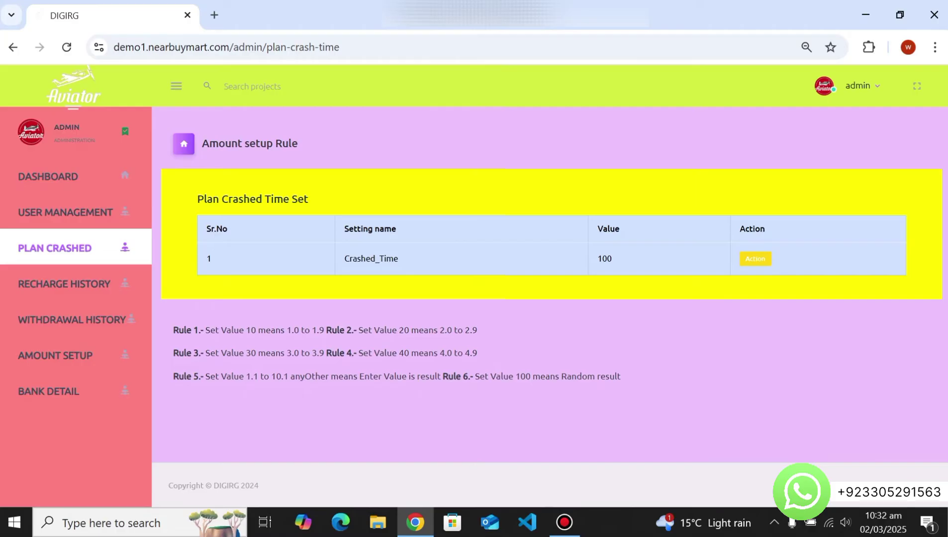
left_click(755, 259)
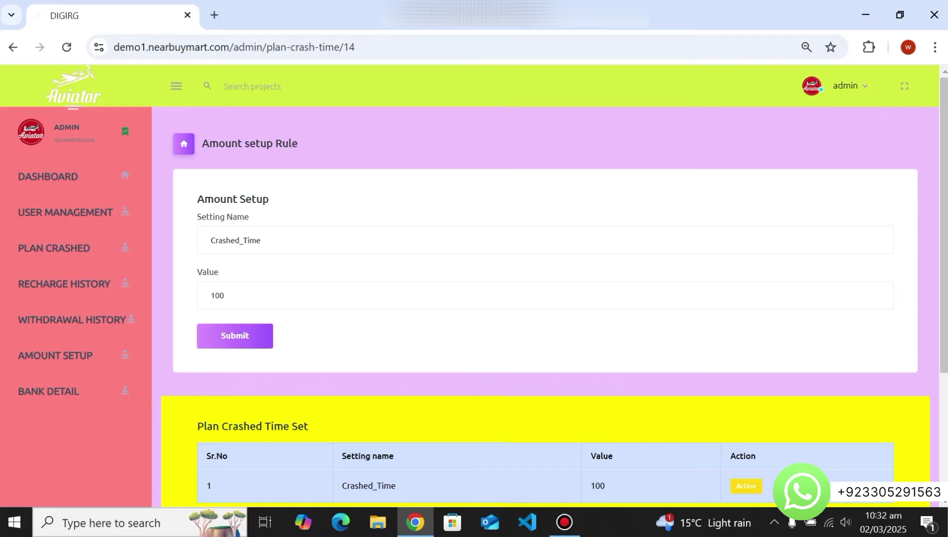
scroll(545, 291, "down", 1)
double_click(217, 261)
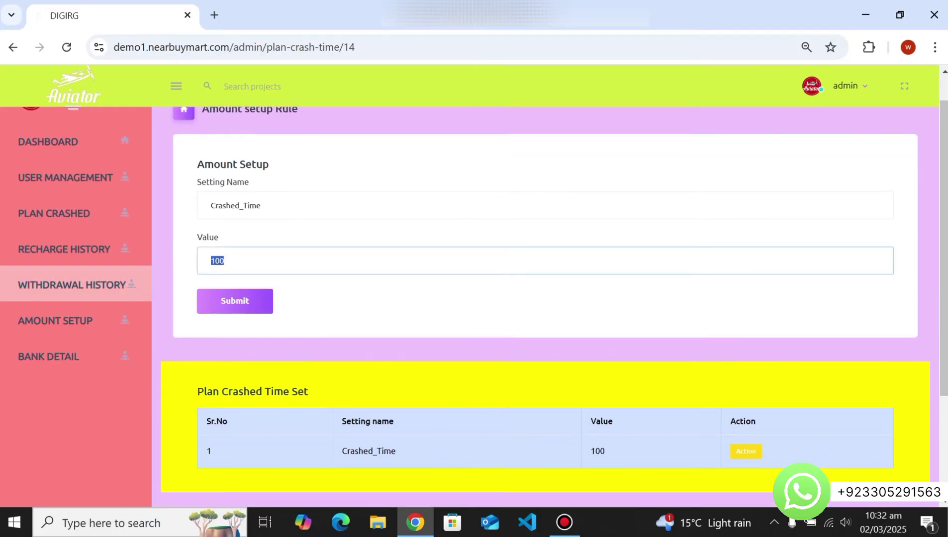
key("BackSpace")
type("100")
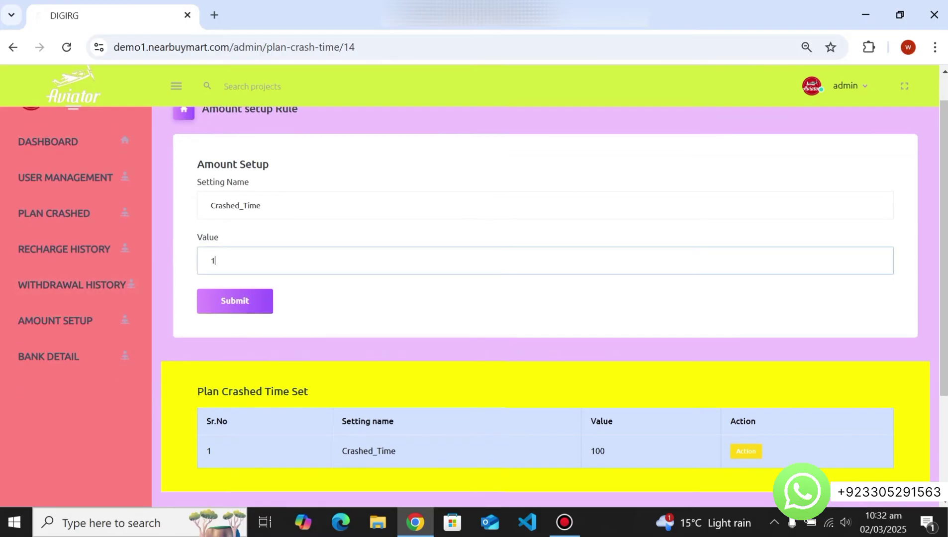
key("BackSpace")
key("BackSpace")
key("BackSpace")
type("20")
scroll(474, 298, "down", 2)
key("Return")
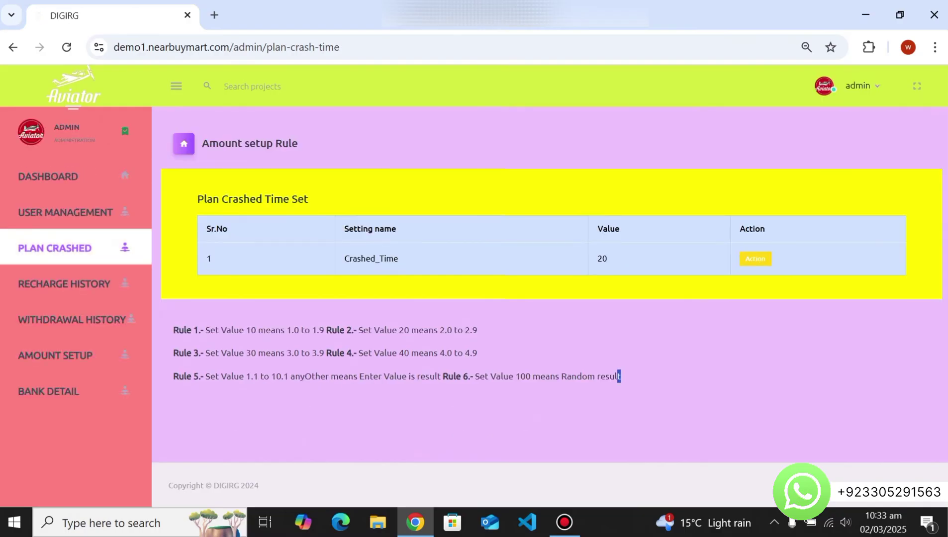
left_click_drag(619, 376, 173, 330)
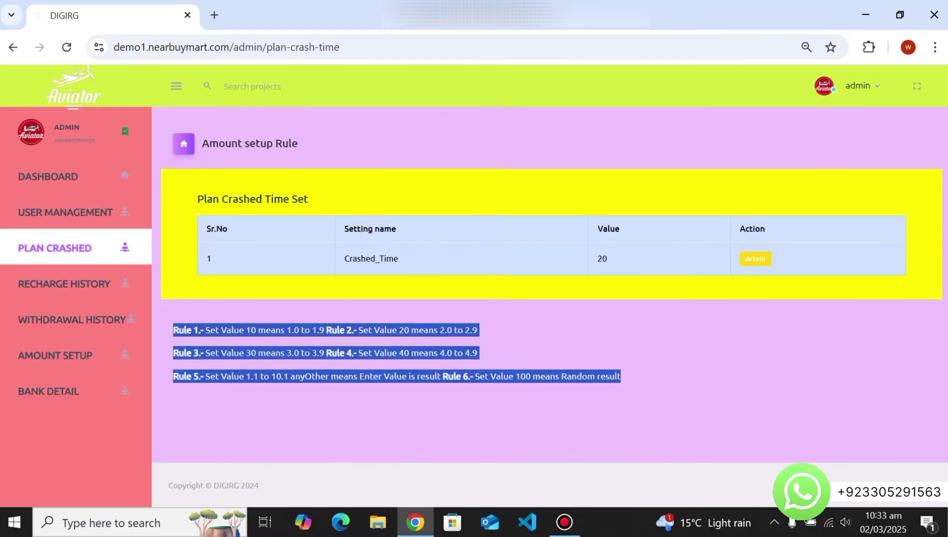
left_click(65, 284)
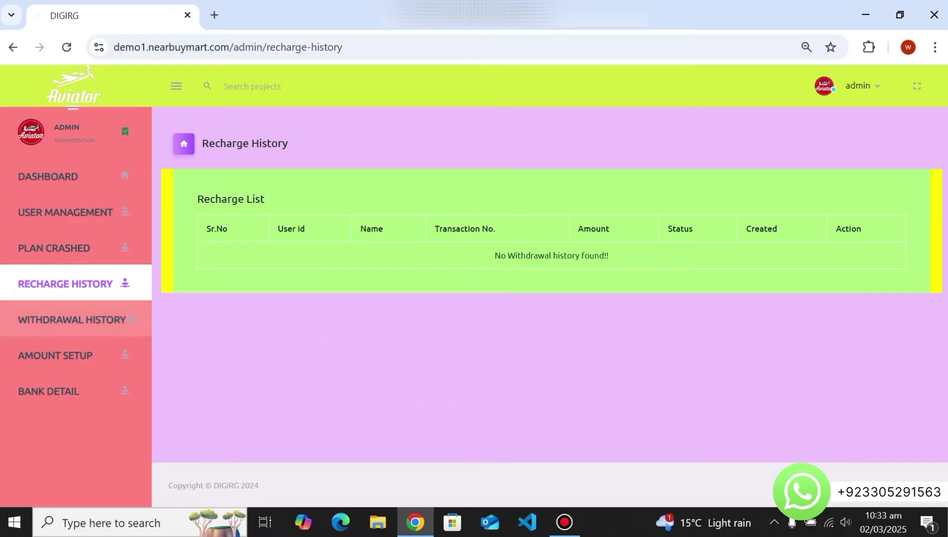
Check the Withdrawal History page, which lists no withdrawal records, then go to Amount Setup
left_click(72, 320)
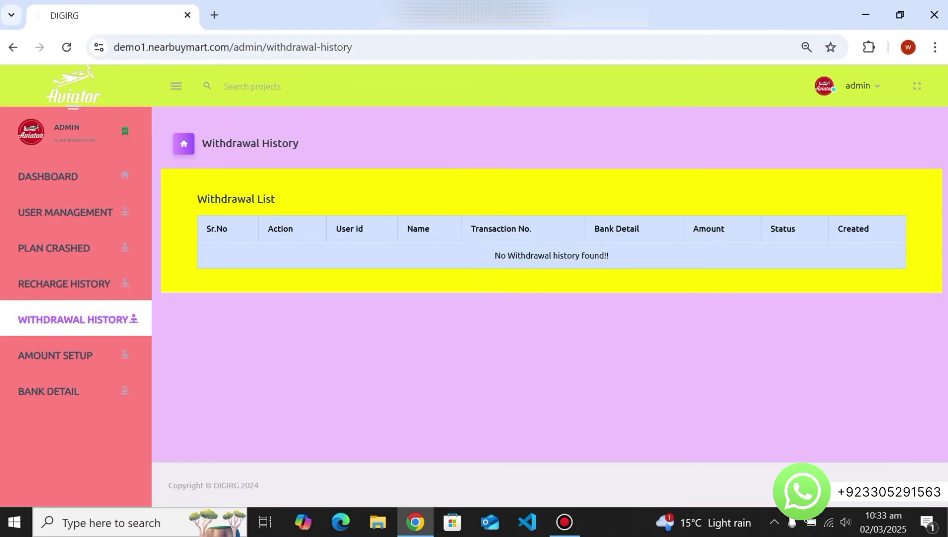
left_click(56, 355)
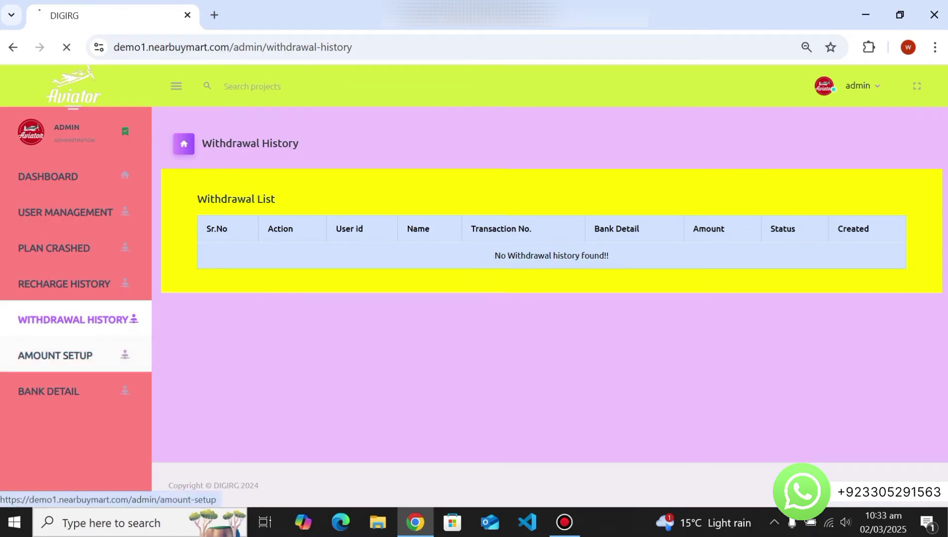
Reload Amount Setup and review its 14 settings, including min_withdrawal 2000 and Crashed_Time 20
scroll(410, 299, "down", 2)
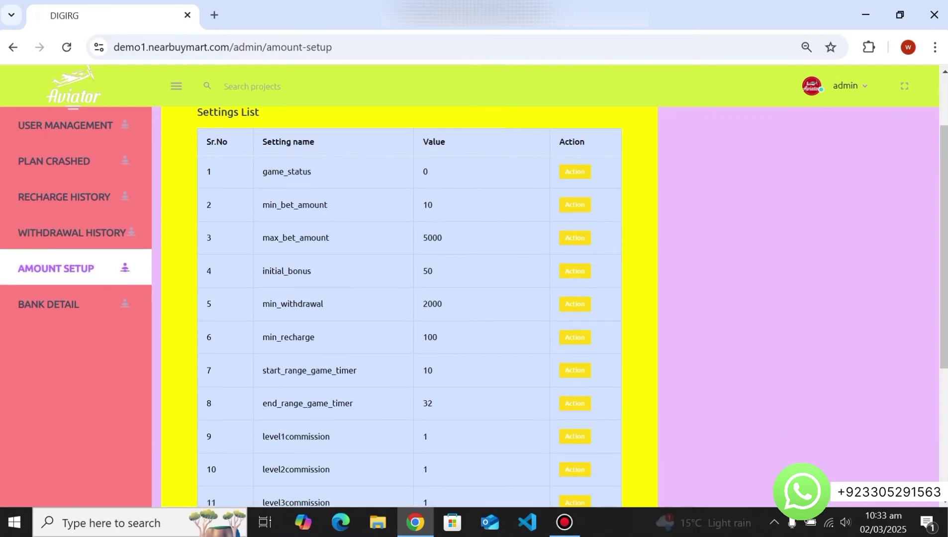
key("F5")
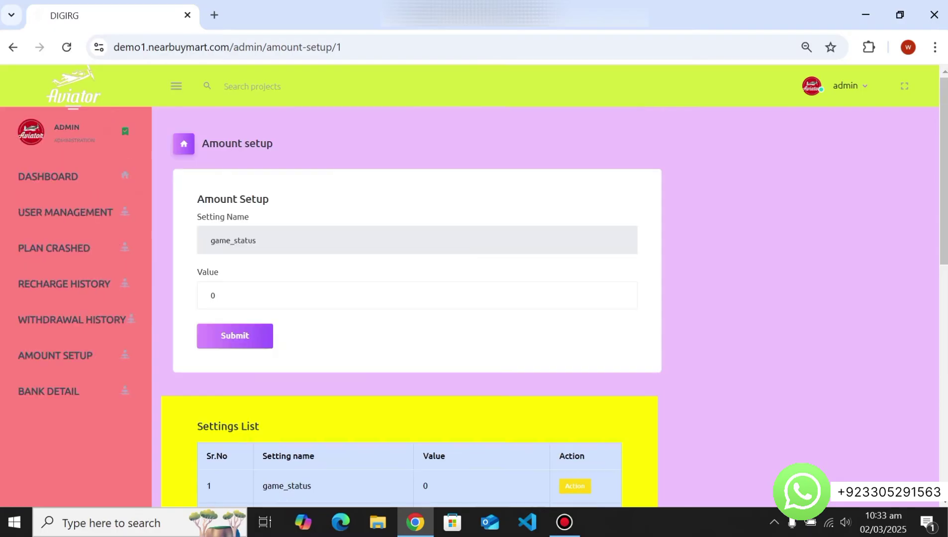
scroll(417, 298, "down", 5)
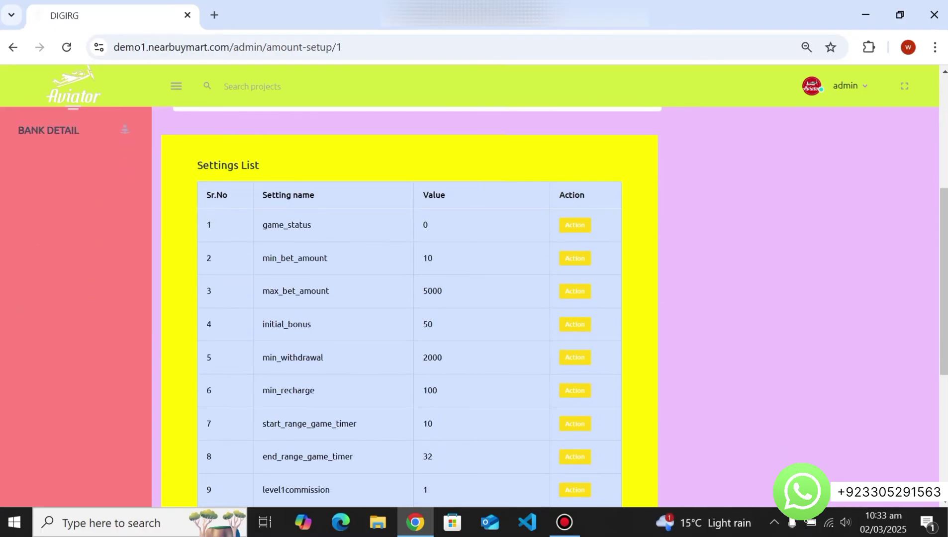
scroll(417, 299, "down", 2)
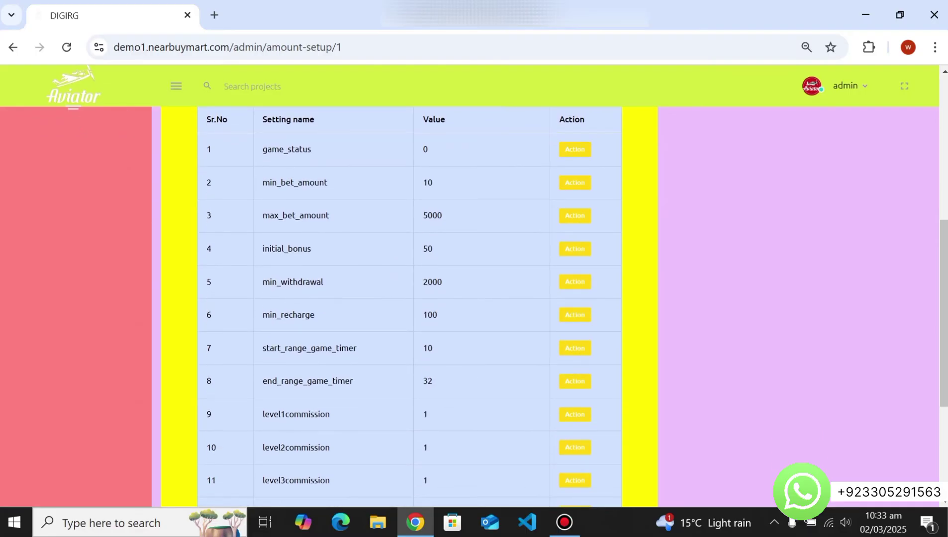
scroll(417, 299, "down", 1)
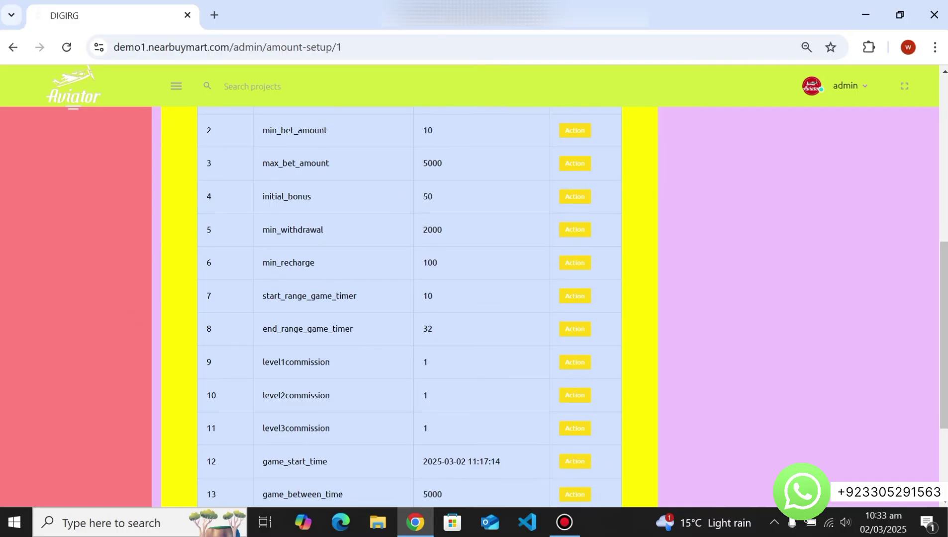
scroll(417, 298, "down", 1)
scroll(417, 298, "down", 2)
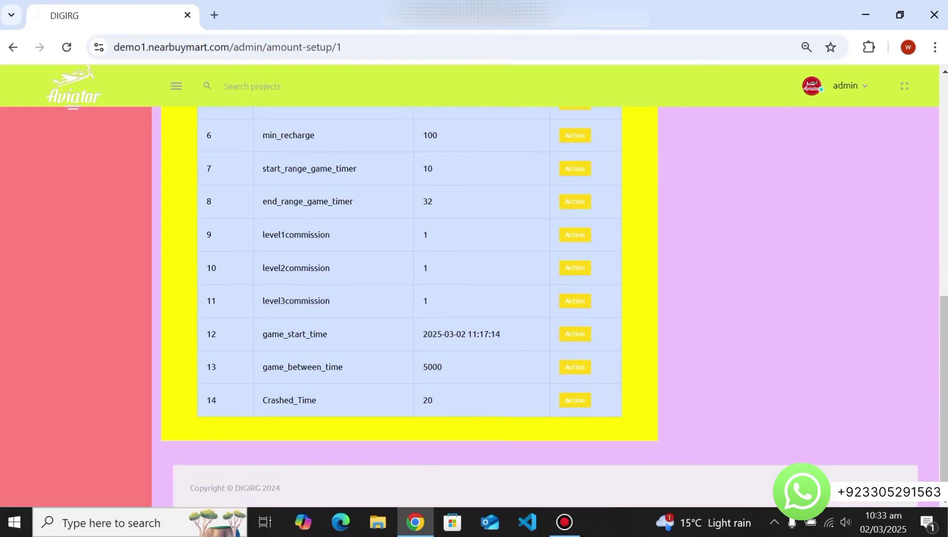
scroll(555, 307, "down", 1)
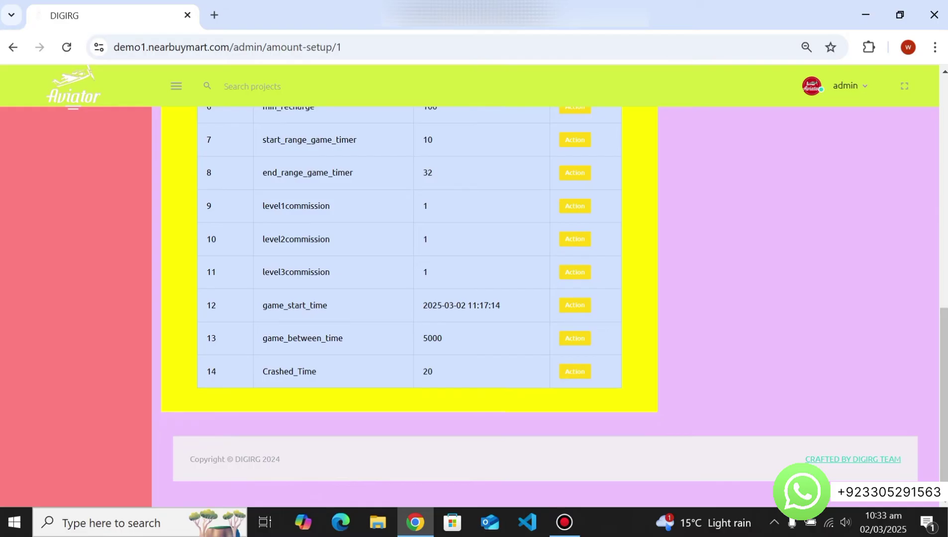
key("Home")
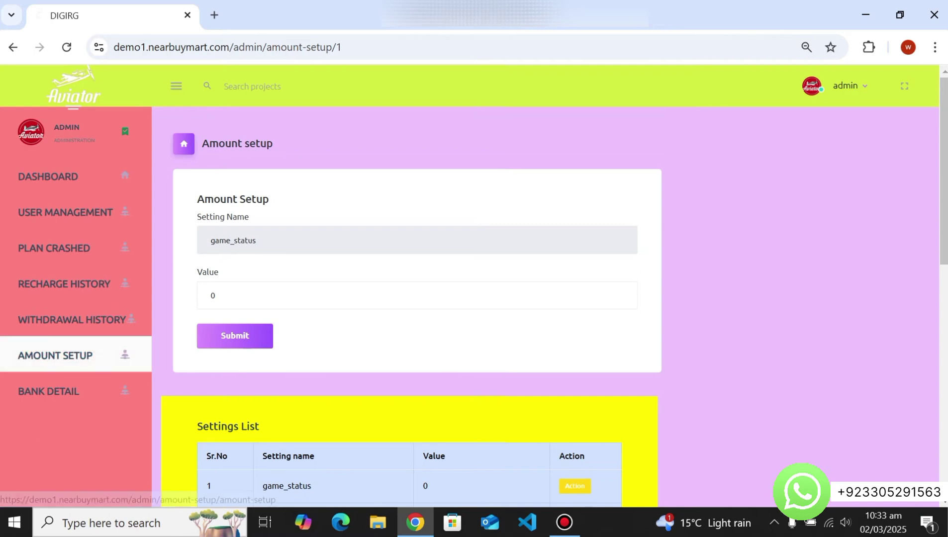
Review the Bank Setup page's saved bank name, account, IFSC, mobile and UPI details
left_click(55, 356)
left_click(48, 392)
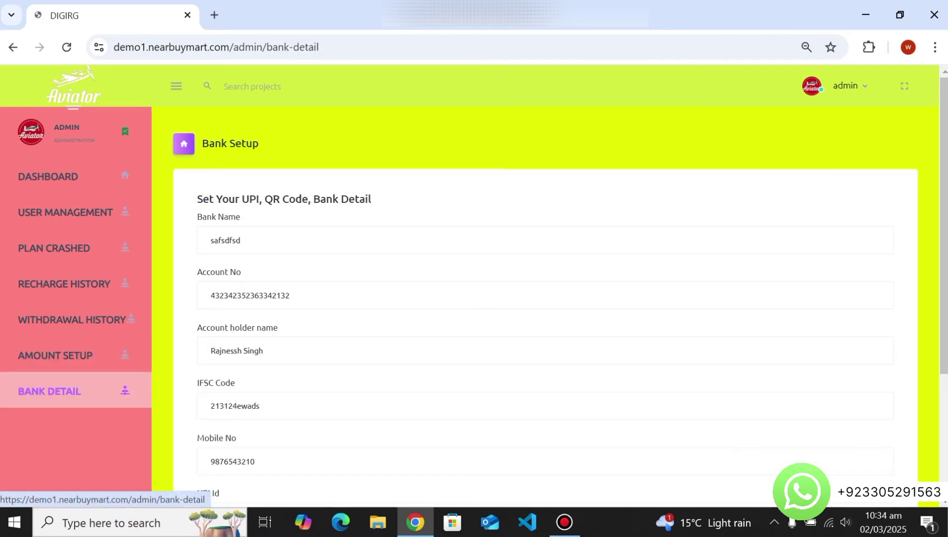
scroll(545, 323, "down", 2)
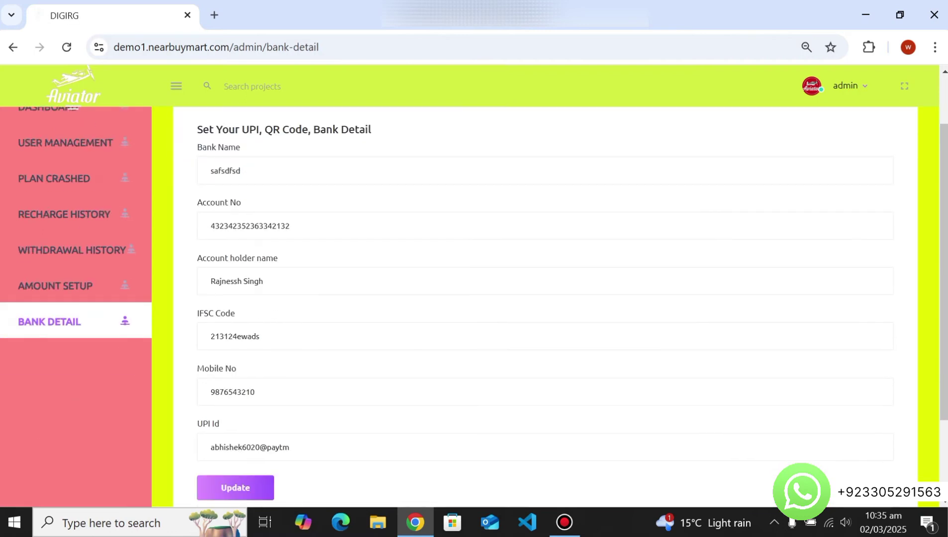
scroll(546, 323, "up", 1)
left_click_drag(241, 229, 211, 229)
scroll(546, 306, "down", 2)
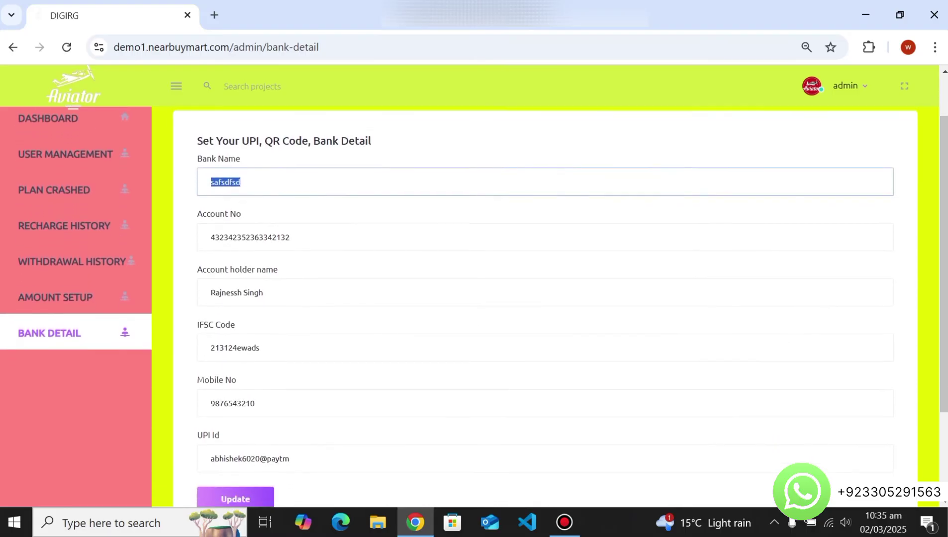
scroll(546, 306, "down", 2)
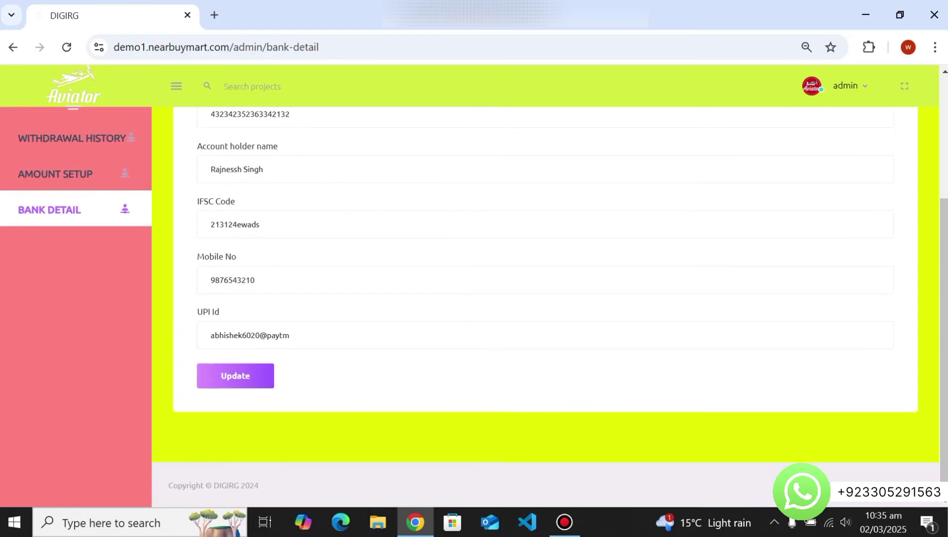
scroll(545, 306, "up", 4)
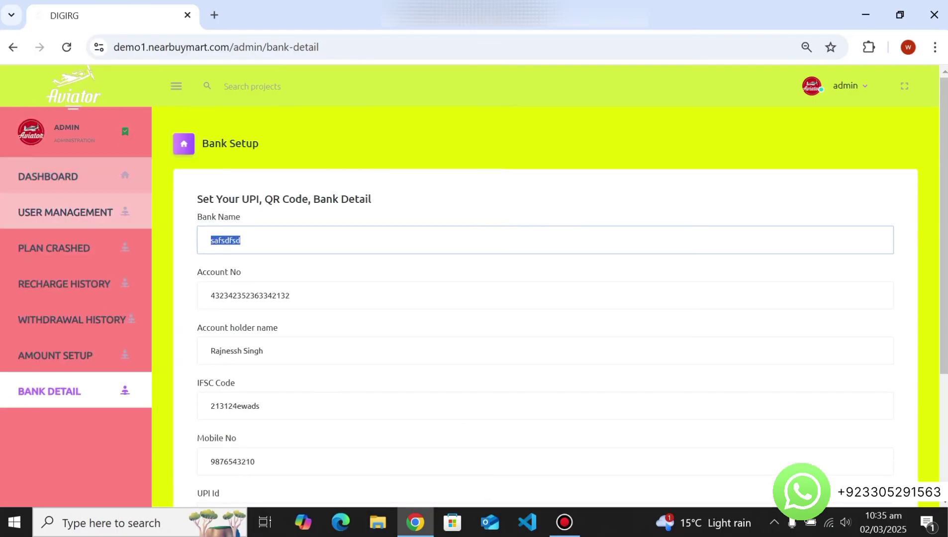
left_click(55, 177)
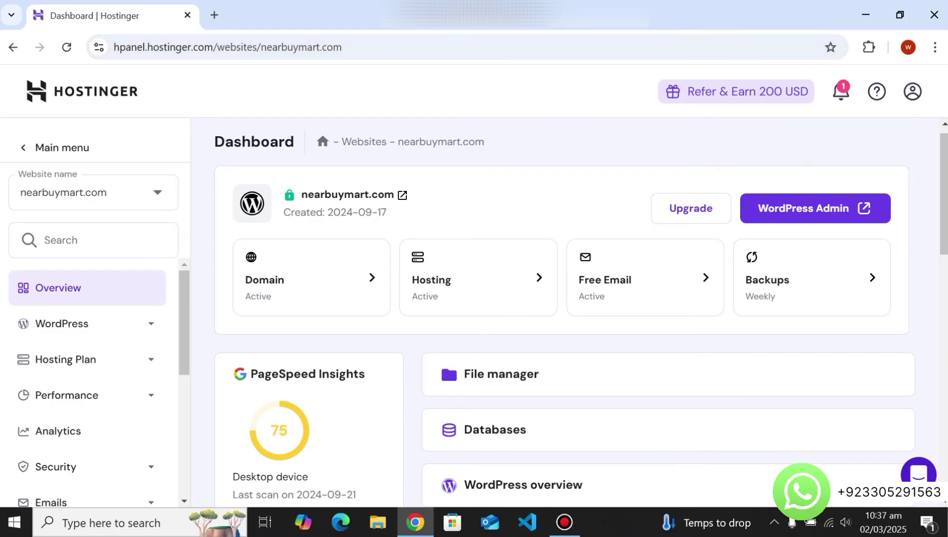
Bring up the nearbuymart.com public_html folder in File Browser
scroll(581, 316, "down", 3)
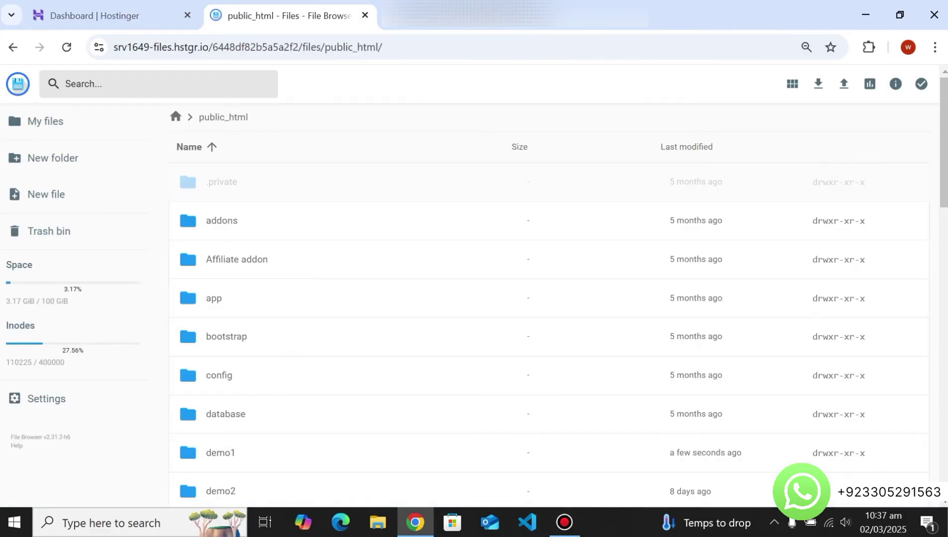
Open the demo1 folder inside public_html
scroll(189, 348, "down", 2)
left_click(188, 360)
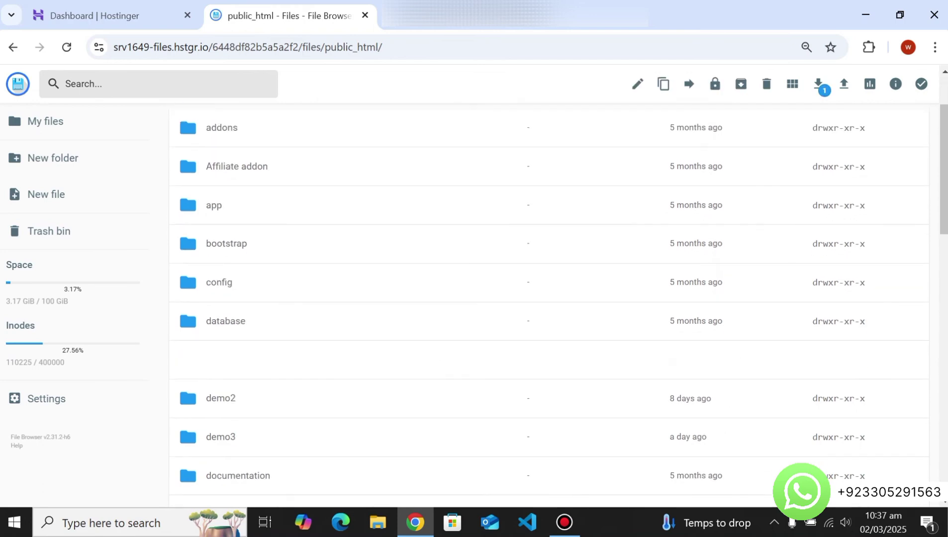
left_click(188, 360)
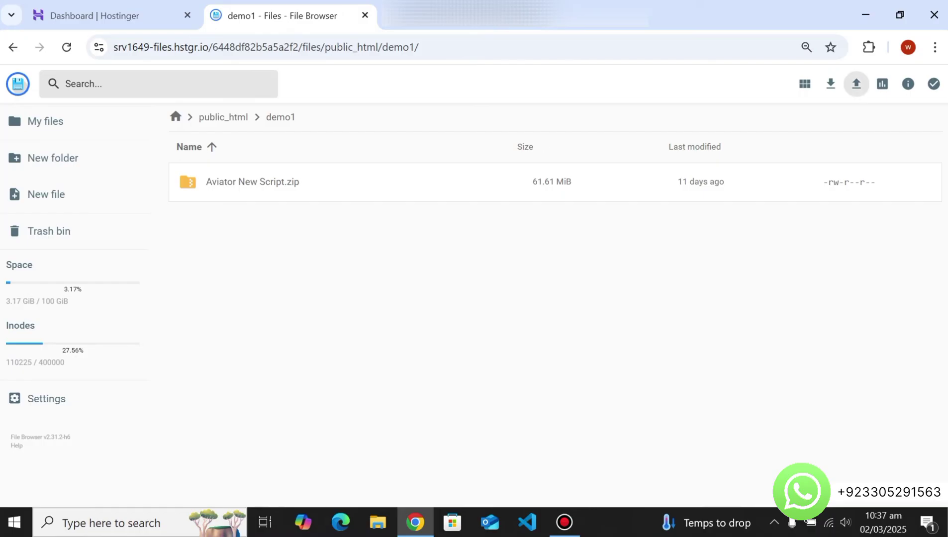
left_click(857, 83)
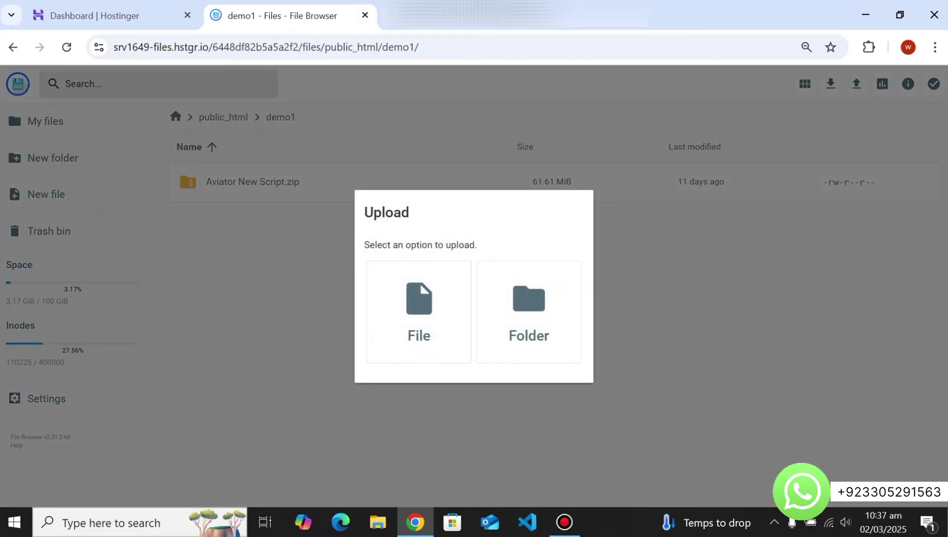
key("Escape")
Extract Aviator New Script.zip into the demo1 folder
right_click(278, 176)
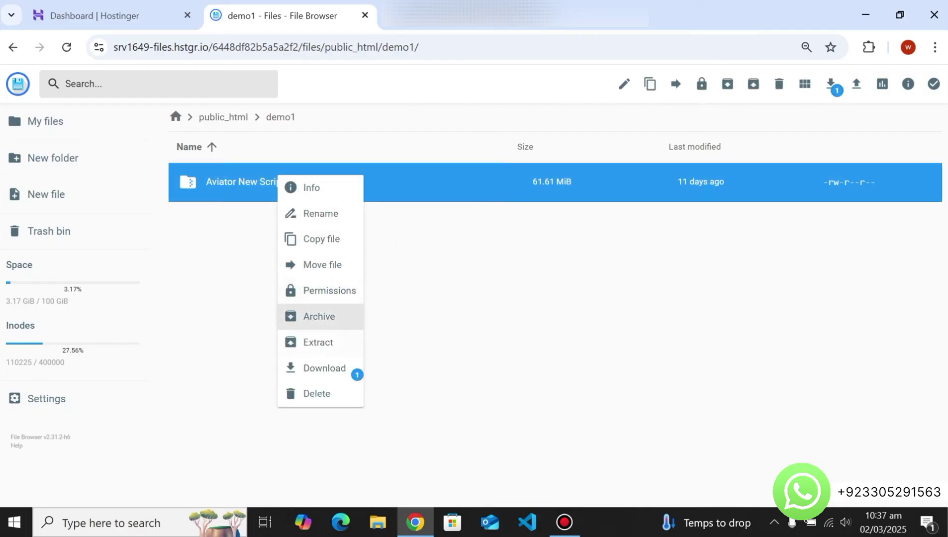
left_click(318, 343)
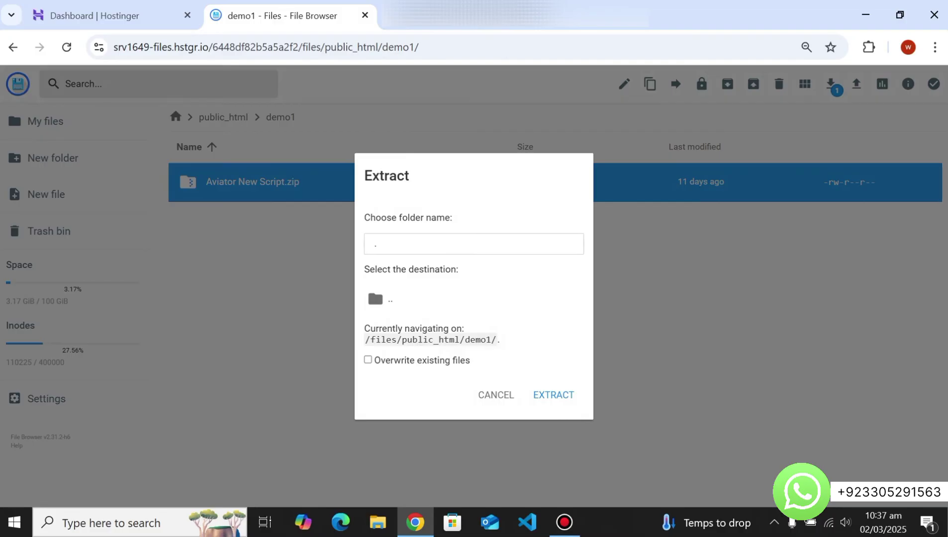
left_click(554, 395)
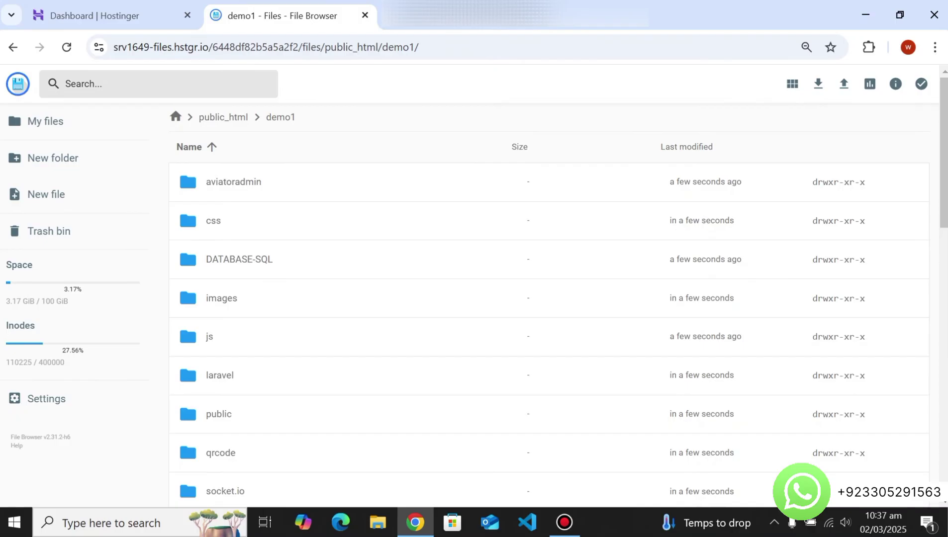
Download upload.sql (67.39 KiB) from the DATABASE-SQL folder and return to demo1
double_click(239, 259)
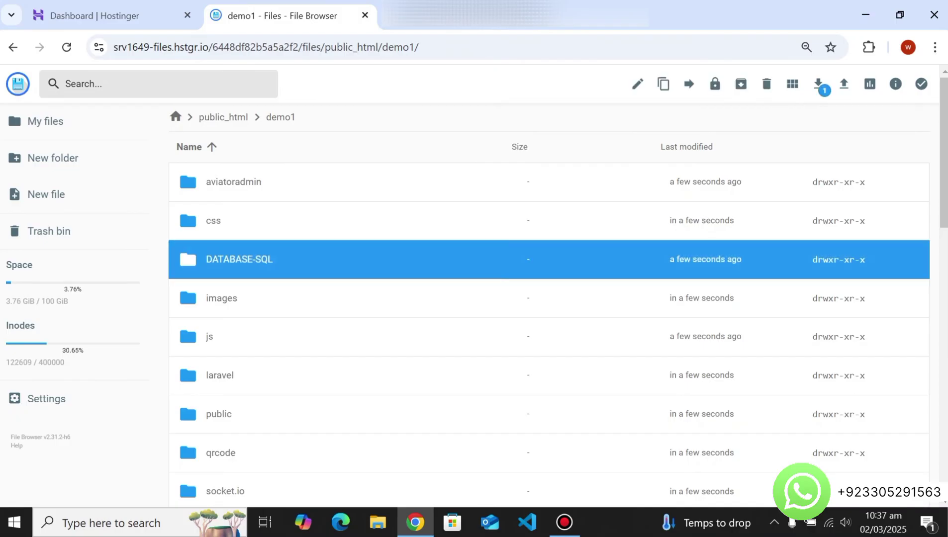
right_click(257, 196)
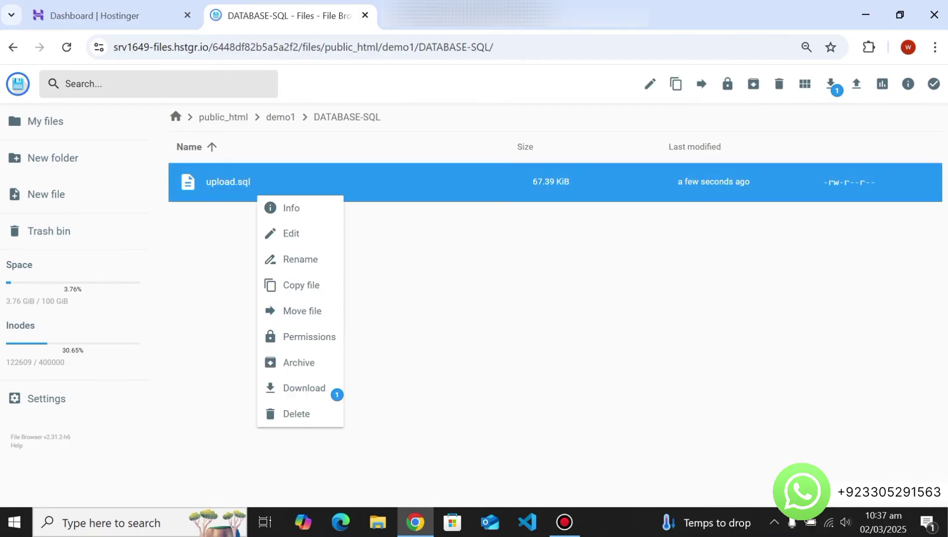
left_click(301, 388)
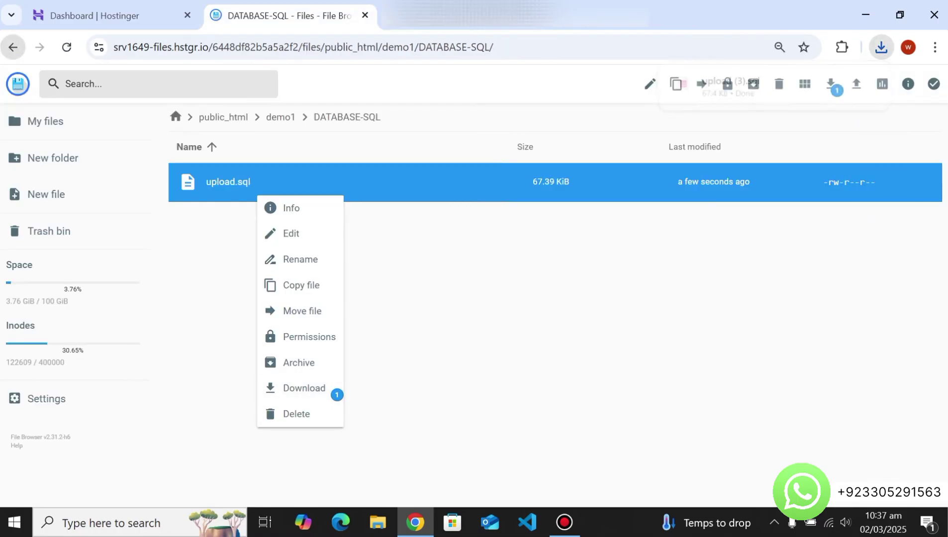
left_click(13, 47)
Go to Databases > Management in the Hostinger dashboard
left_click(100, 15)
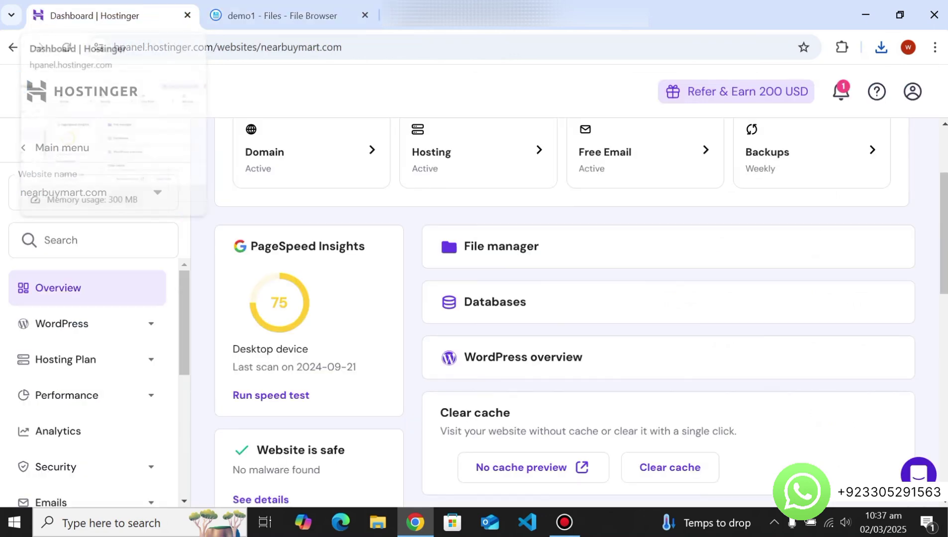
scroll(85, 358, "down", 5)
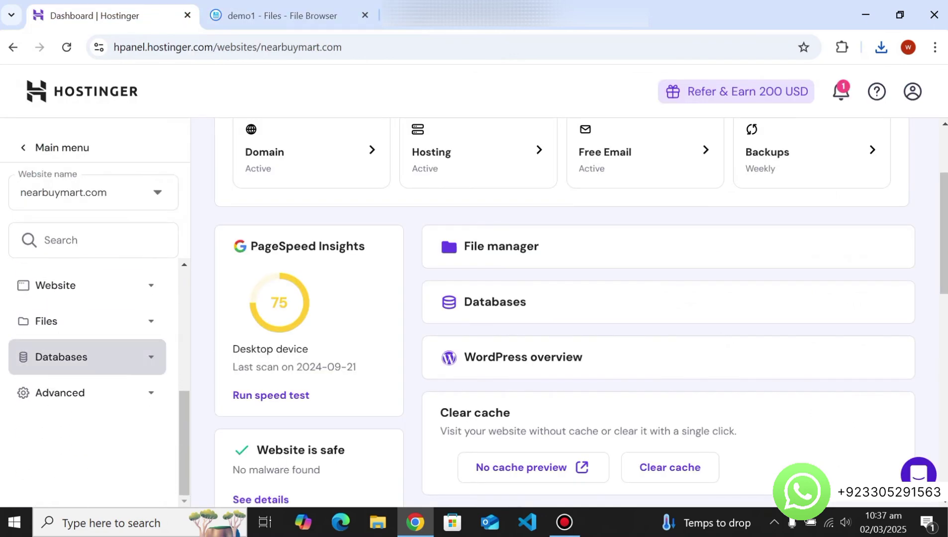
left_click(87, 357)
left_click(67, 393)
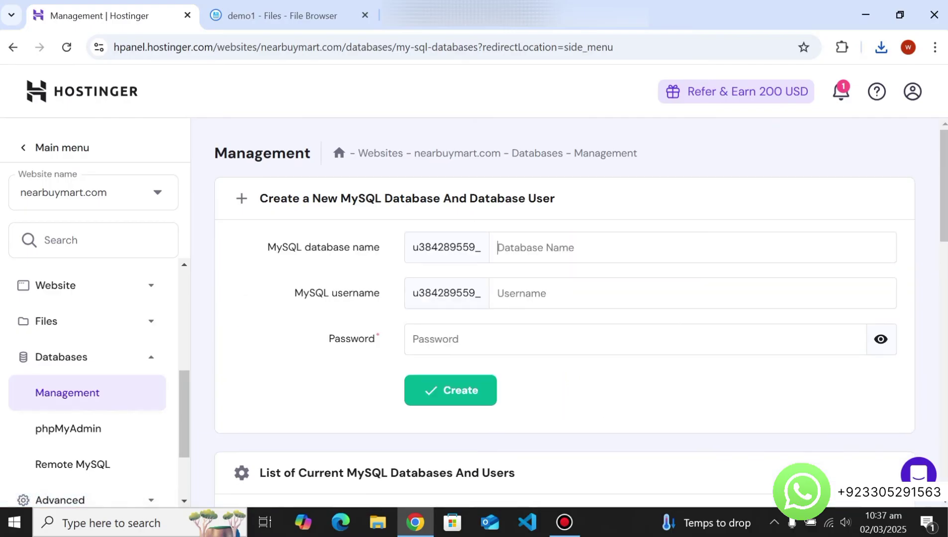
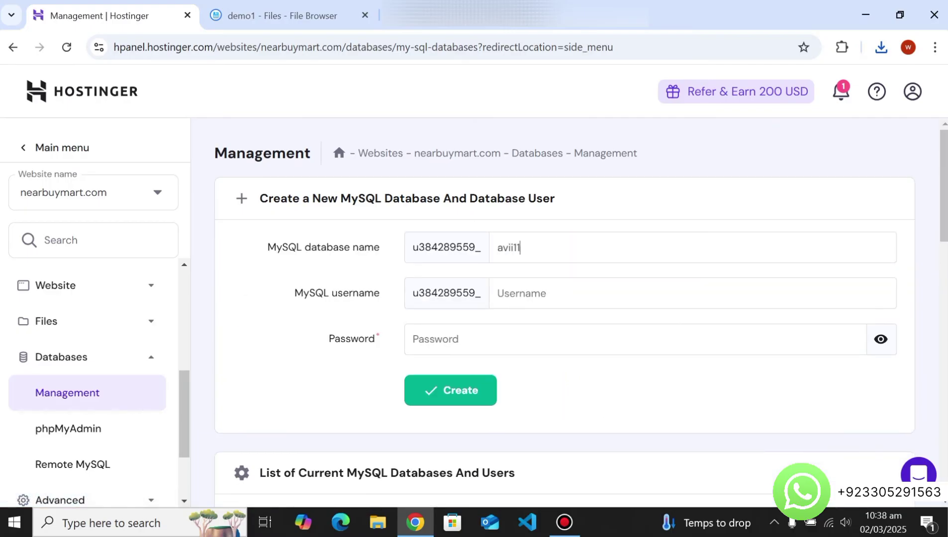
Create a MySQL database and user both named avii11, with a password
key("ctrl+a")
key("ctrl+c")
key("Tab")
key("ctrl+v")
key("Tab")
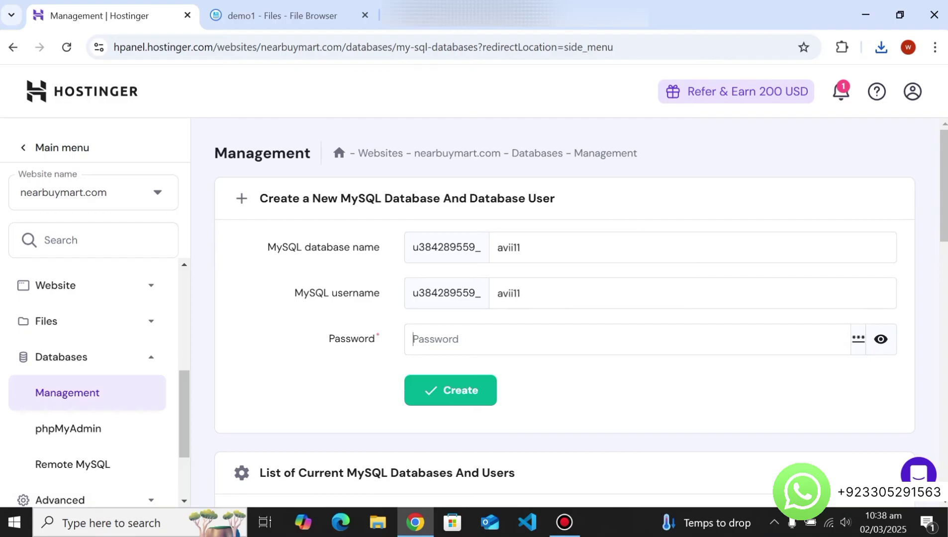
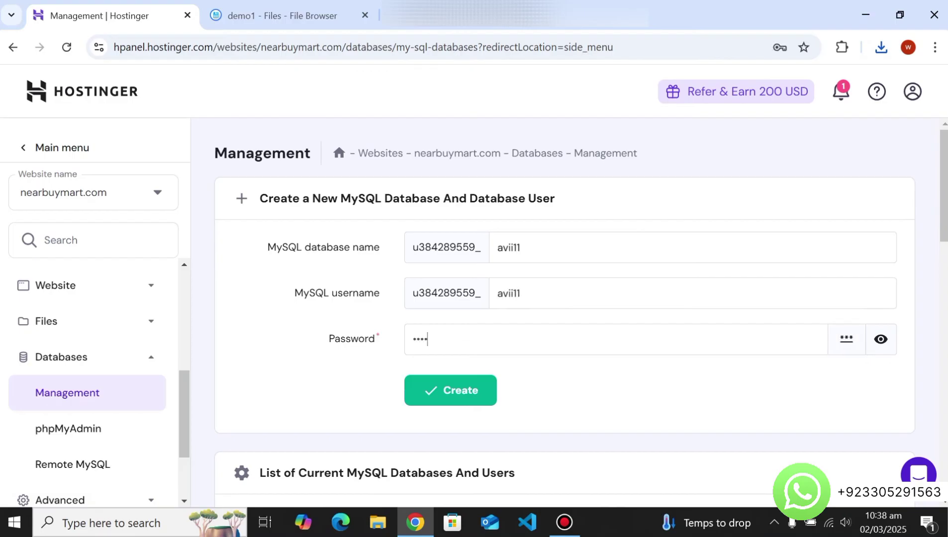
key("Return")
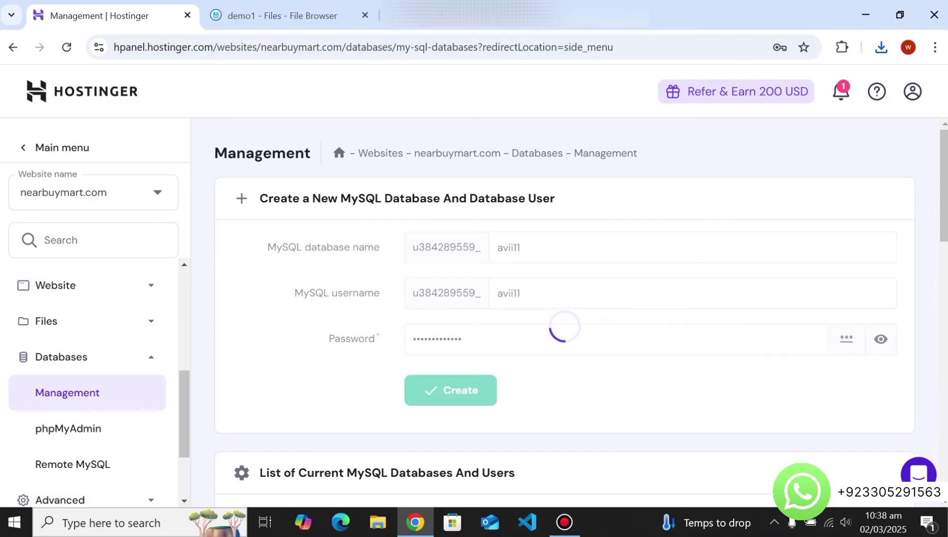
Open phpMyAdmin for the new avii11 database
scroll(565, 313, "down", 3)
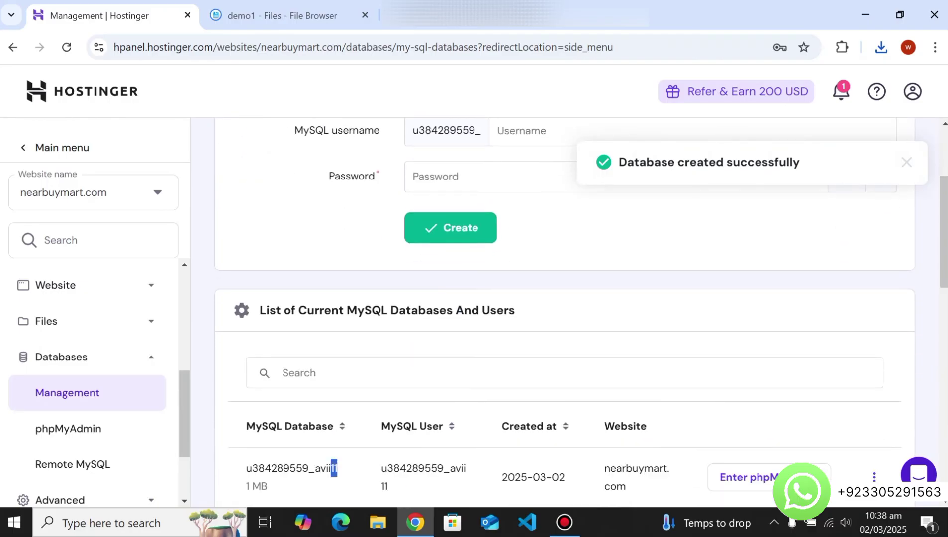
left_click_drag(331, 468, 246, 469)
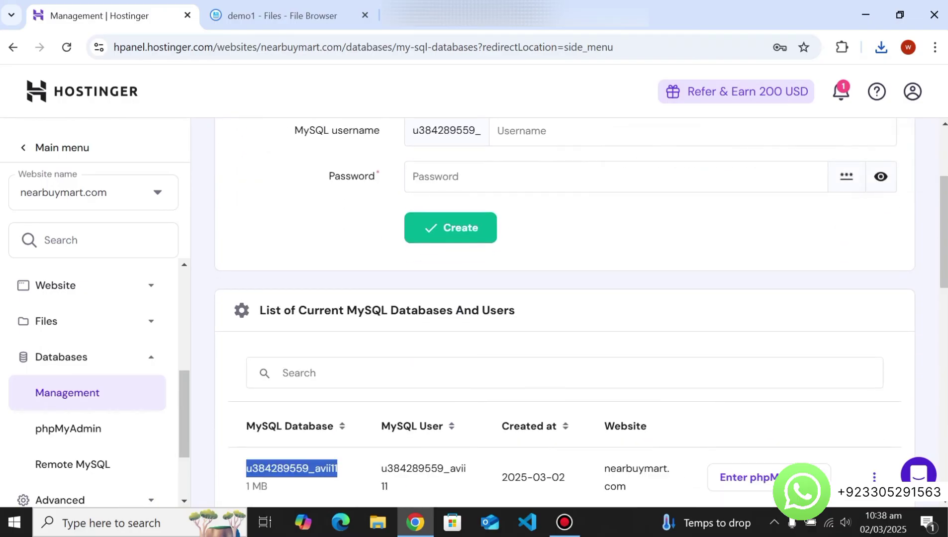
left_click(746, 477)
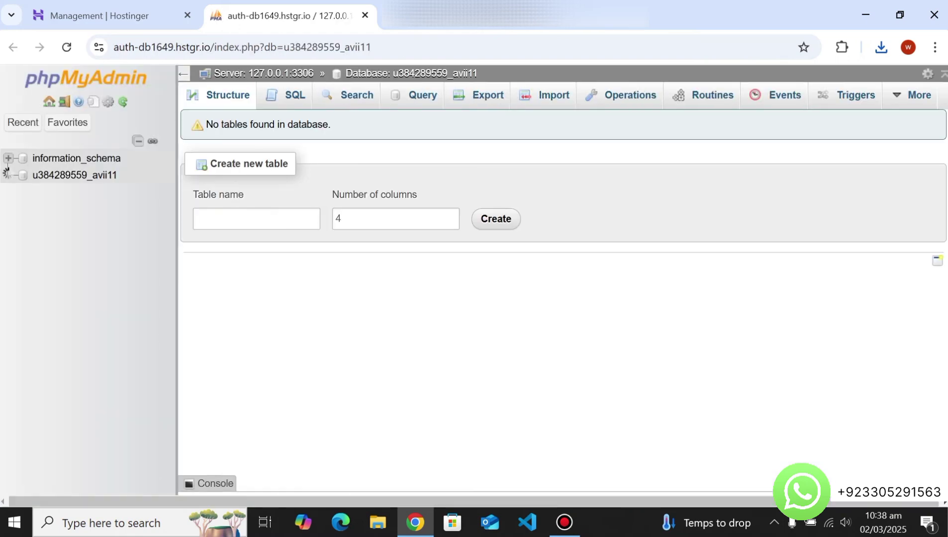
Import the downloaded upload (3).sql into the avii11 database, creating 51 queries' worth of tables
left_click(8, 174)
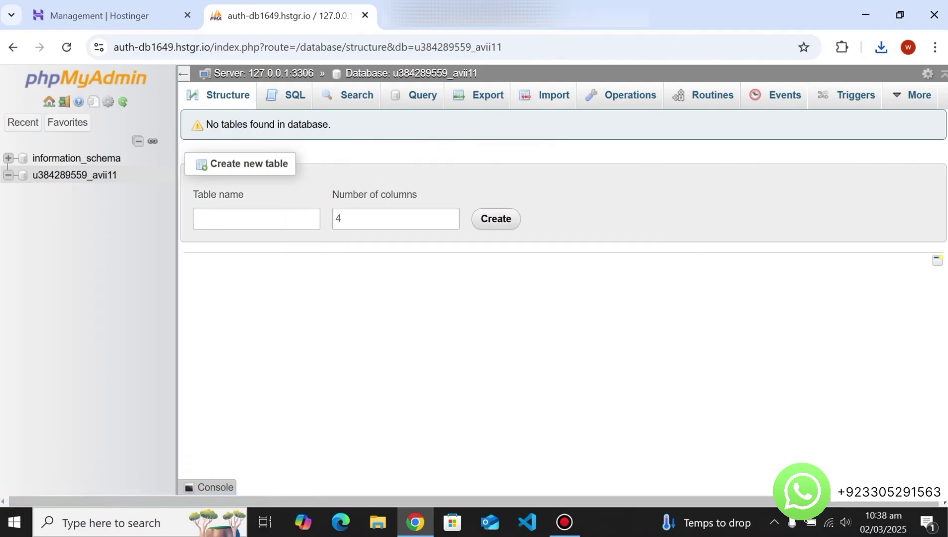
left_click(545, 95)
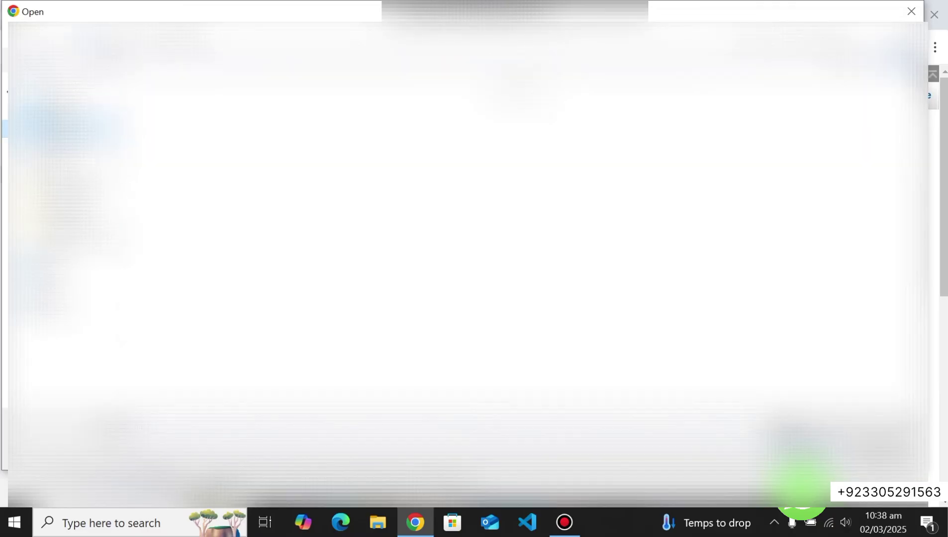
key("Return")
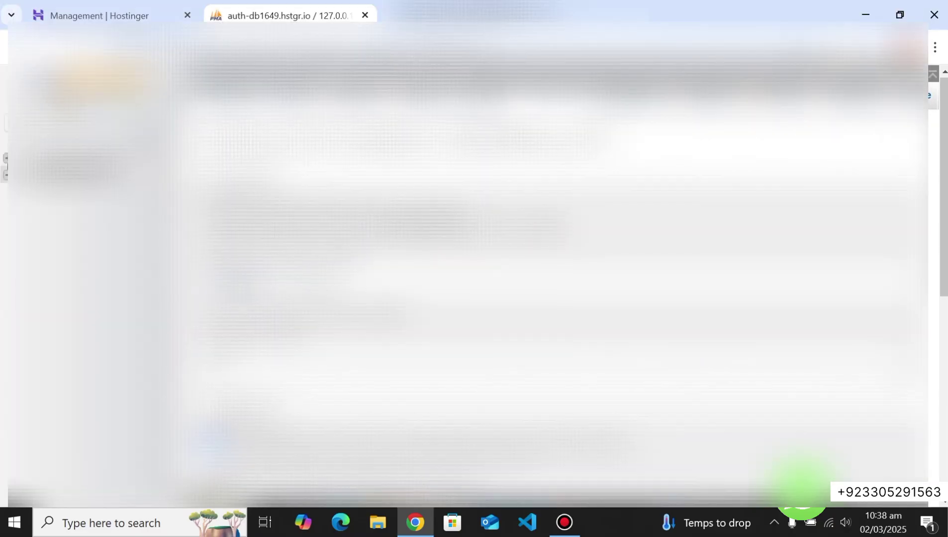
scroll(555, 269, "down", 10)
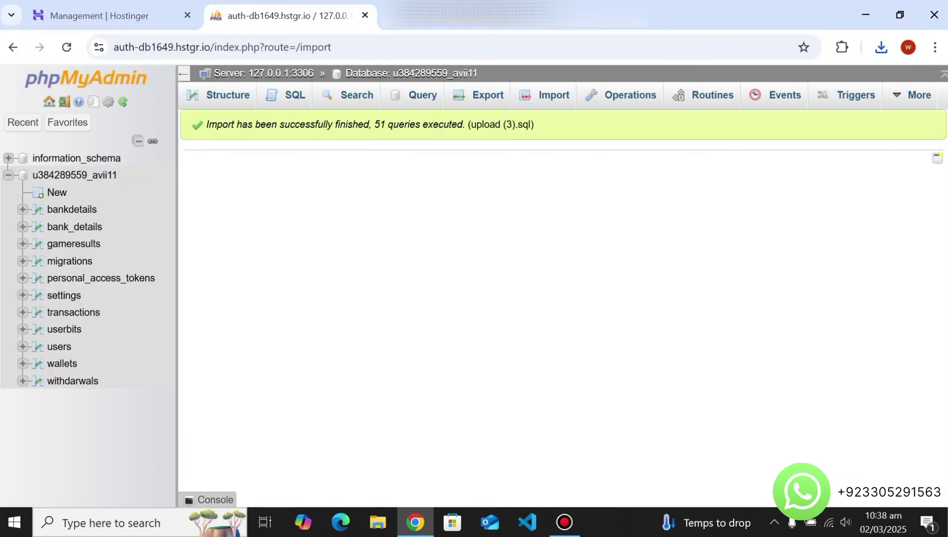
left_click_drag(535, 124, 191, 124)
left_click(191, 125)
key("ctrl+Tab")
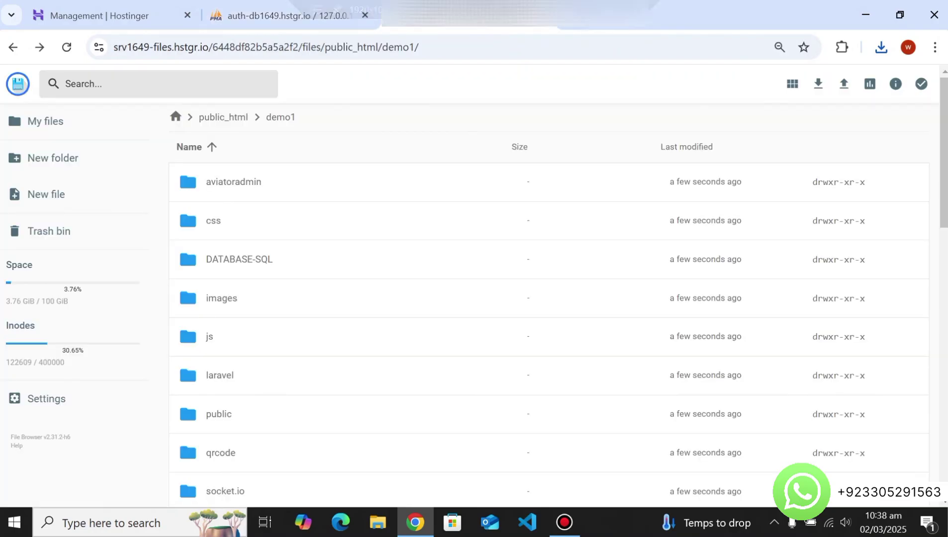
Open the .env file from demo1's laravel folder in the editor
scroll(186, 282, "down", 5)
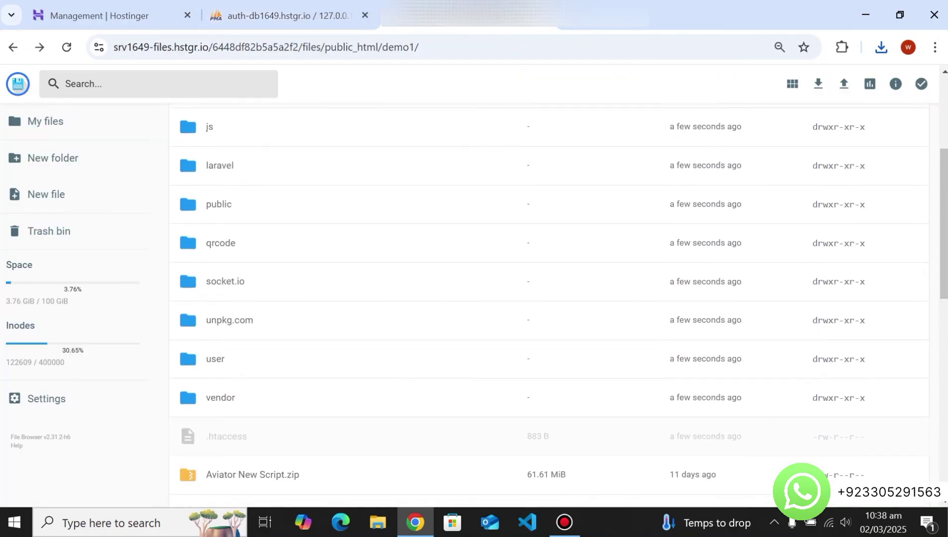
scroll(186, 192, "down", 1)
scroll(186, 170, "down", 3)
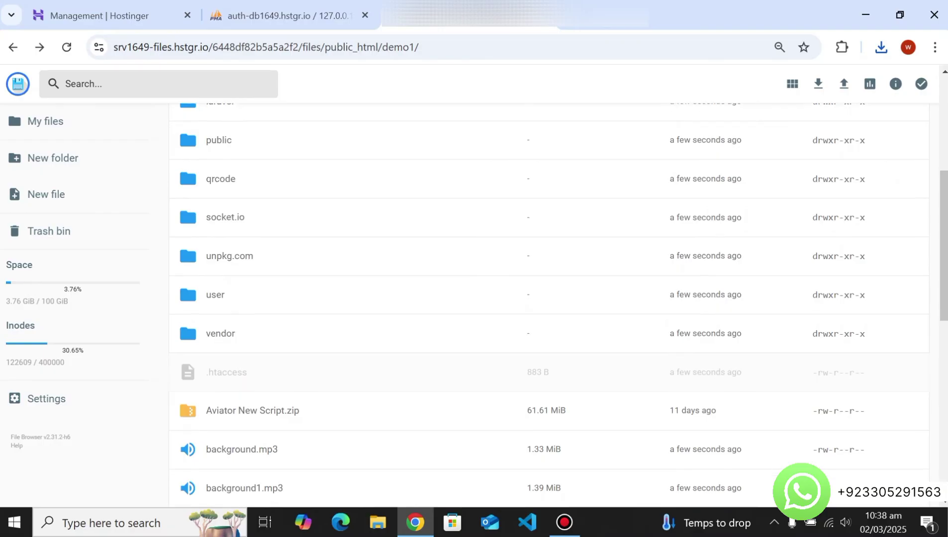
scroll(186, 277, "up", 7)
double_click(209, 300)
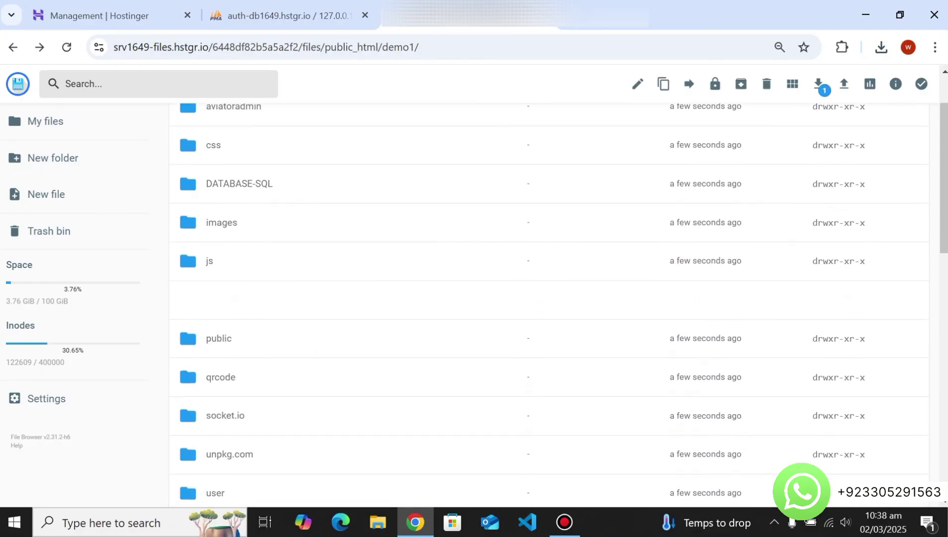
scroll(186, 252, "down", 5)
scroll(186, 252, "down", 5)
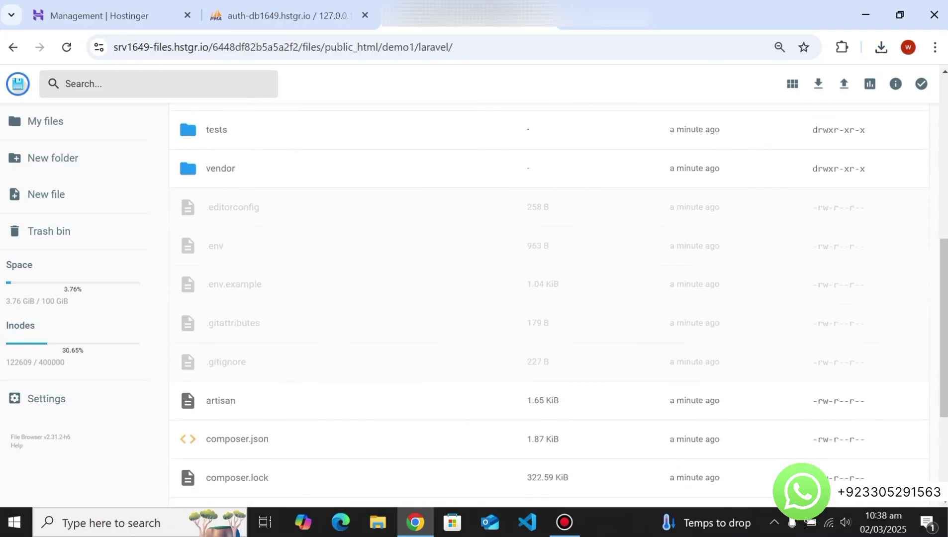
double_click(186, 246)
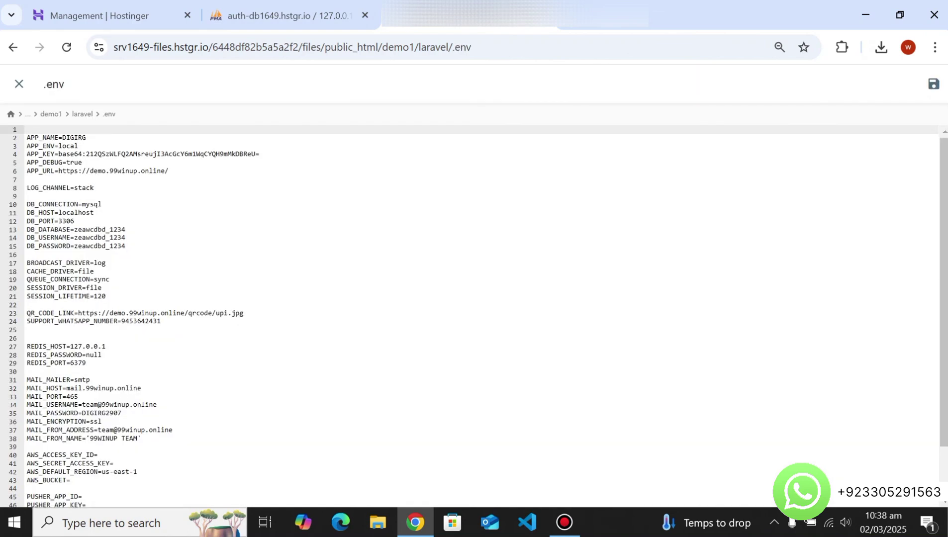
Replace DB_DATABASE, DB_USERNAME and DB_PASSWORD in .env with the new database credentials
left_click_drag(126, 230, 94, 229)
key("ctrl+v")
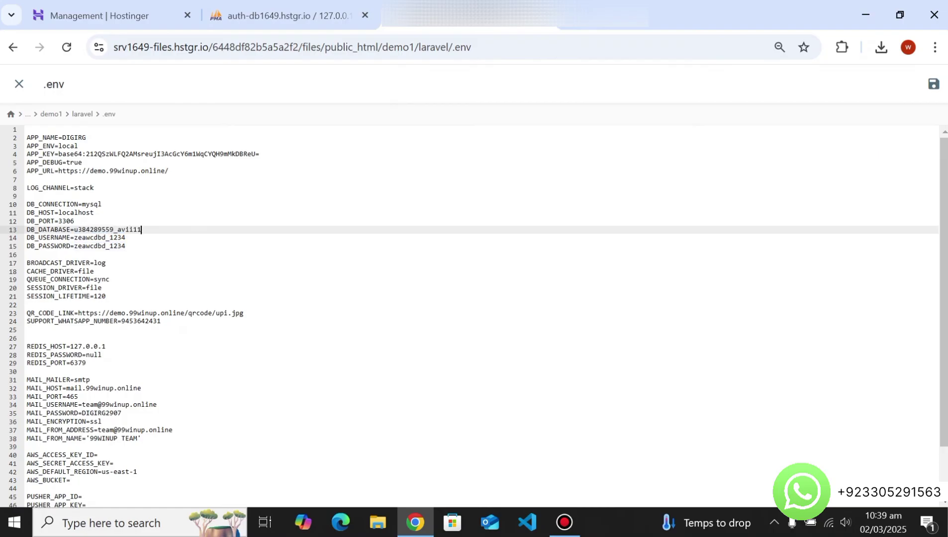
left_click(126, 238)
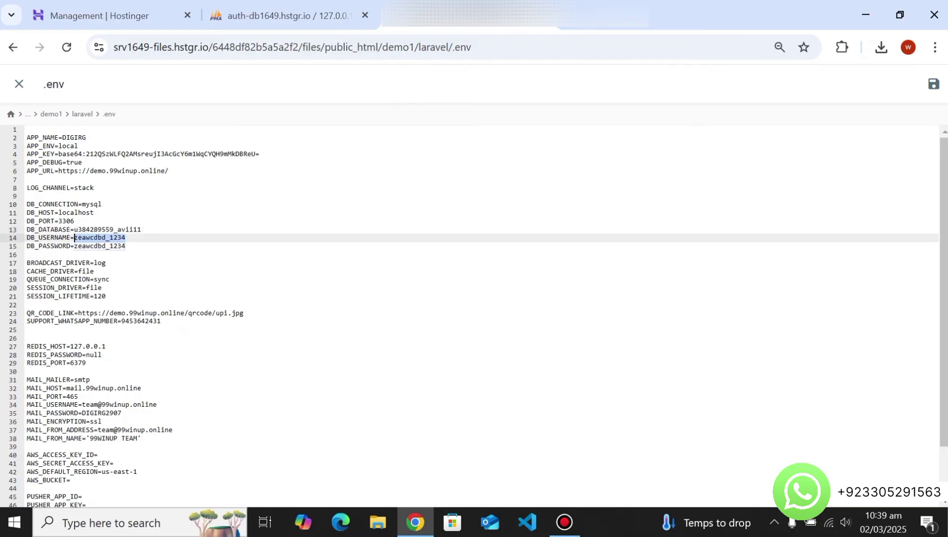
left_click(125, 245)
key("BackSpace")
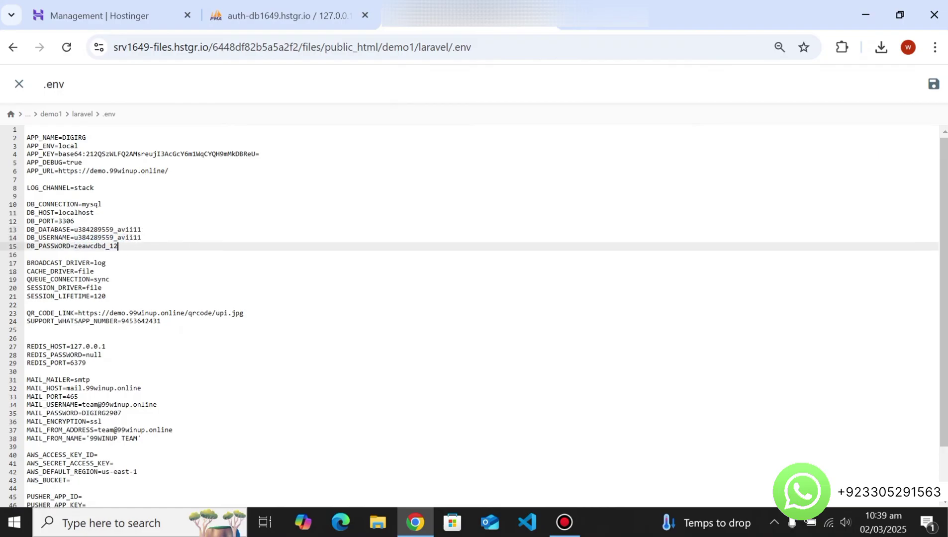
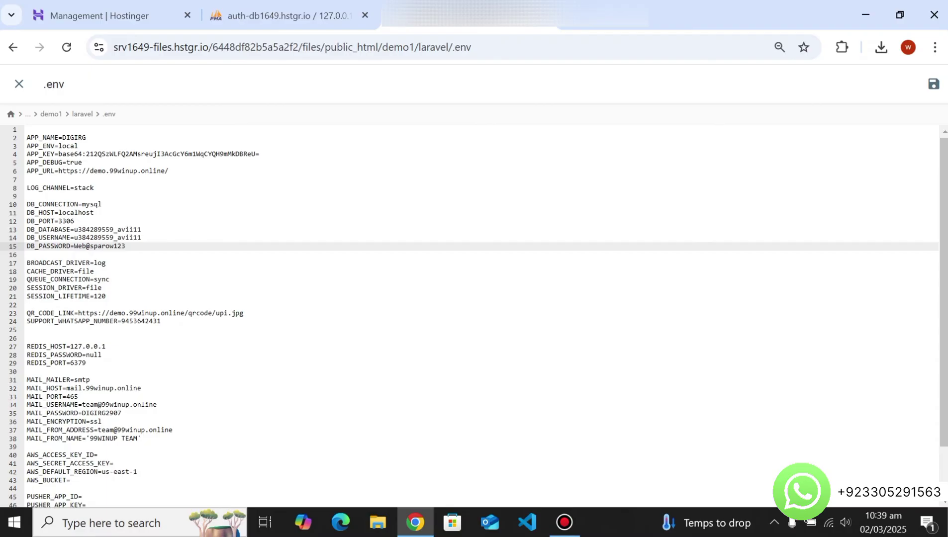
key("ctrl+t")
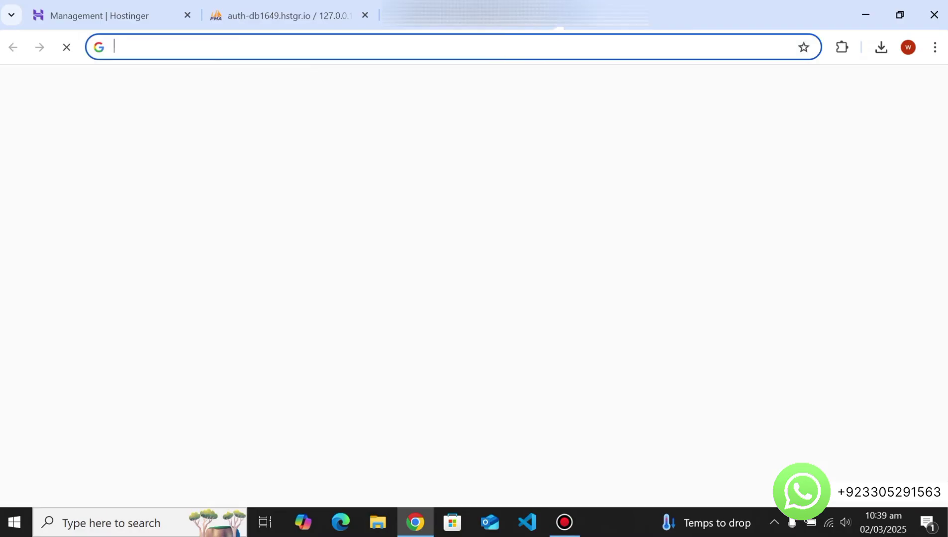
key("ctrl+a")
key("ctrl+c")
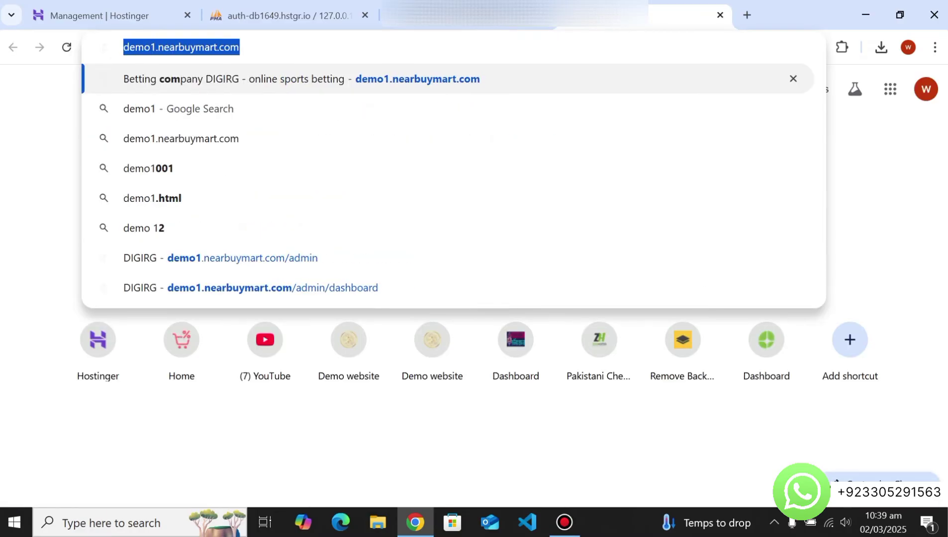
key("ctrl+w")
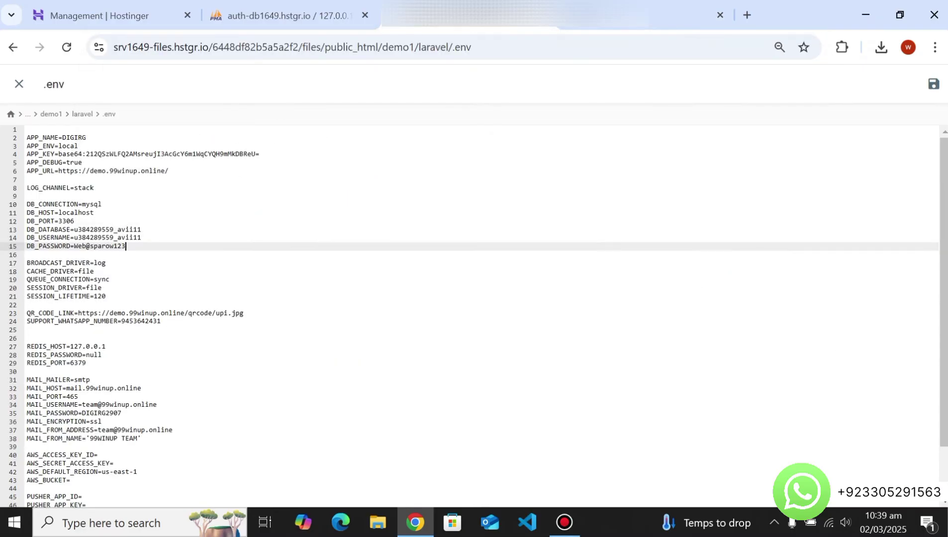
left_click_drag(169, 171, 79, 171)
key("ctrl+v")
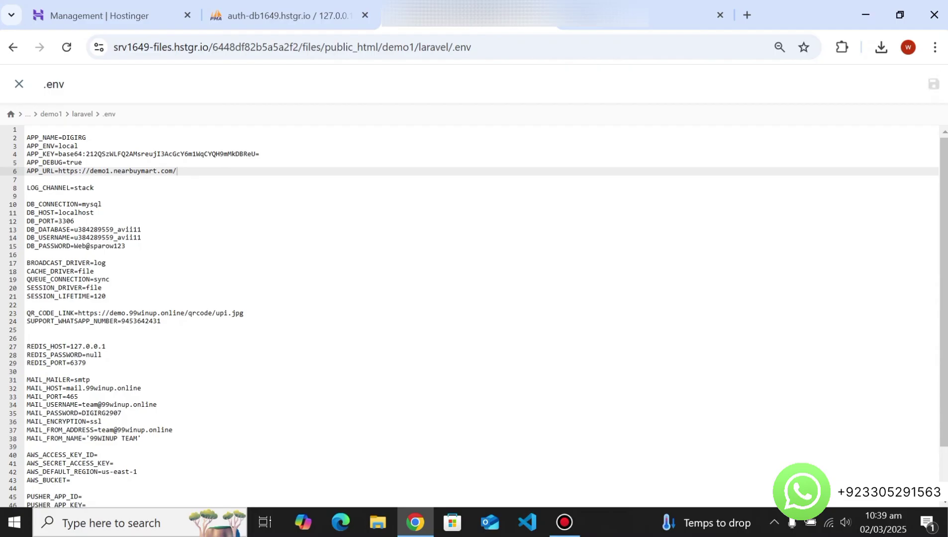
key("ctrl+t")
type("demo1.nearbuymart.com")
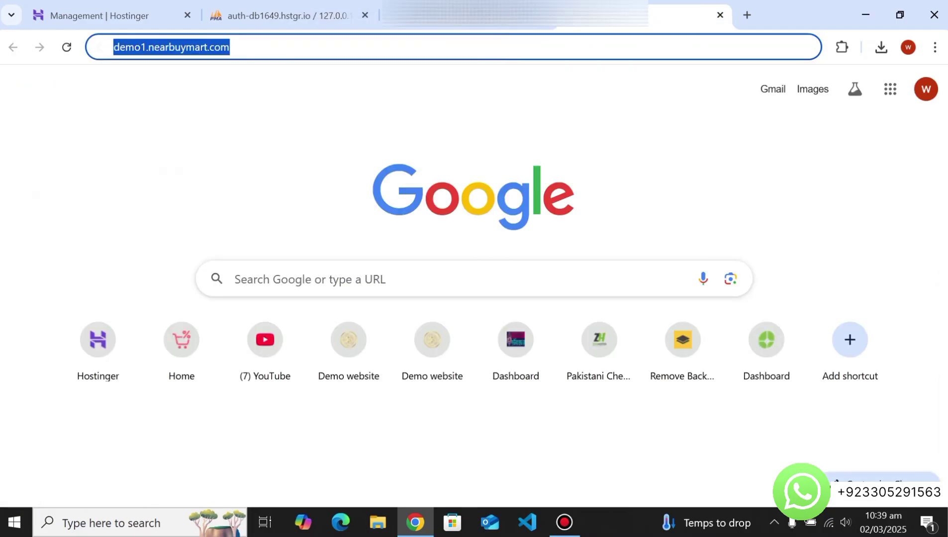
Load the demo1.nearbuymart.com Aviator site and reload it
key("Return")
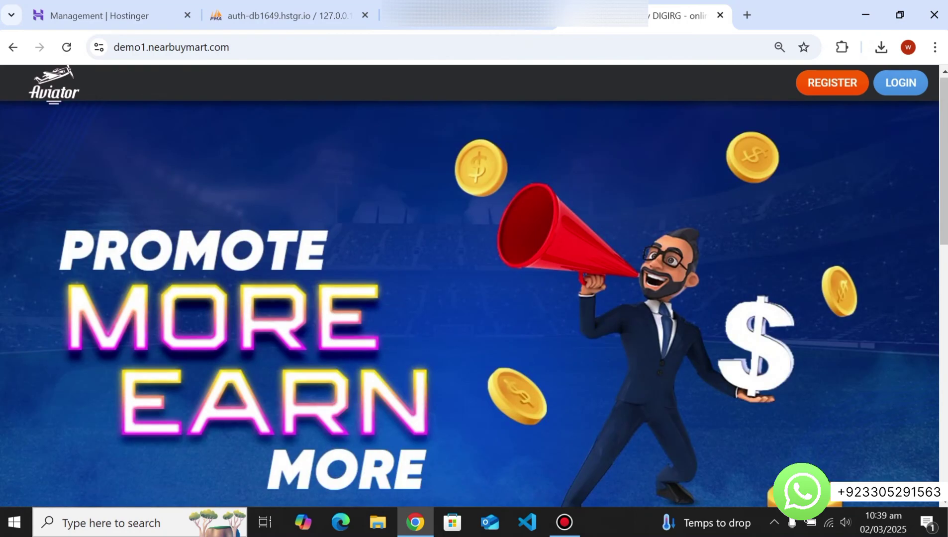
key("ctrl+l")
key("Return")
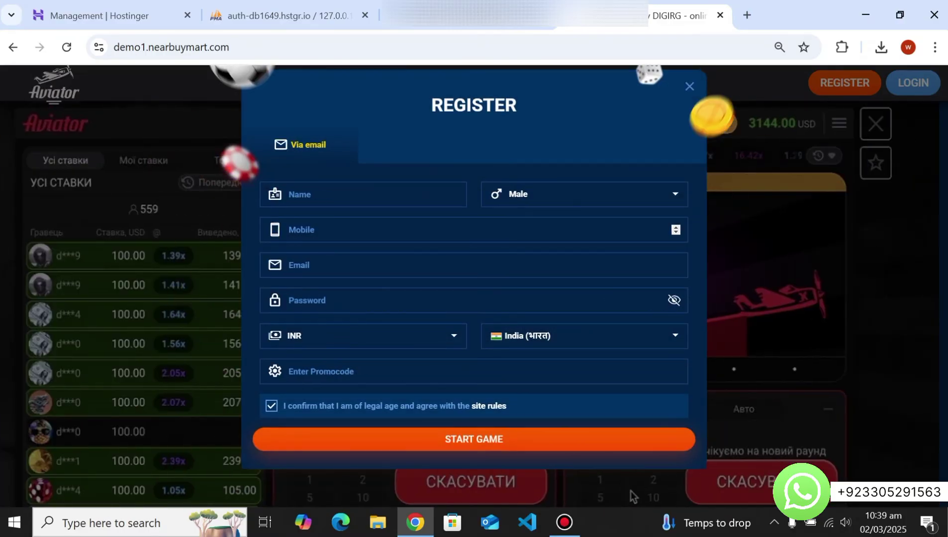
Fill in the player's name, mobile number and e-mail on the registration form
type("ww")
key("Tab")
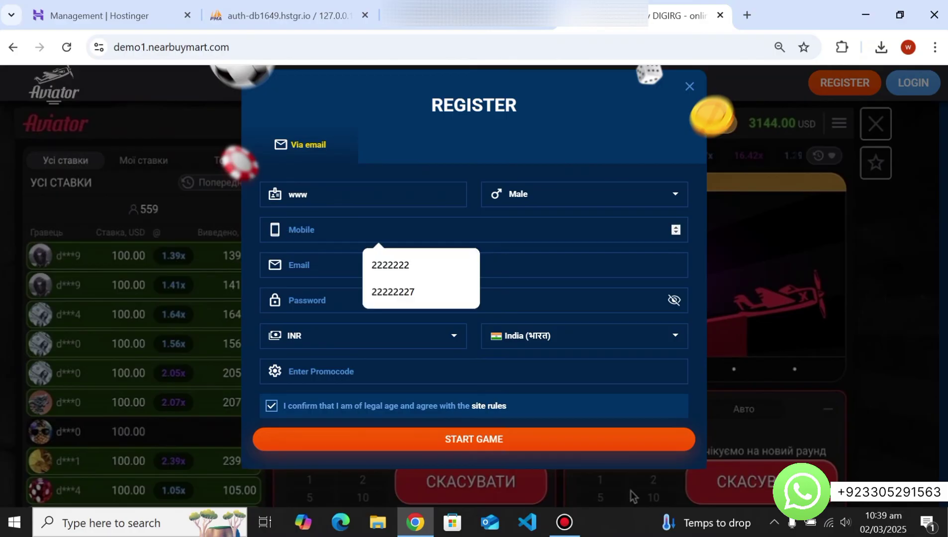
key("Down")
key("Tab")
key("Down")
key("Return")
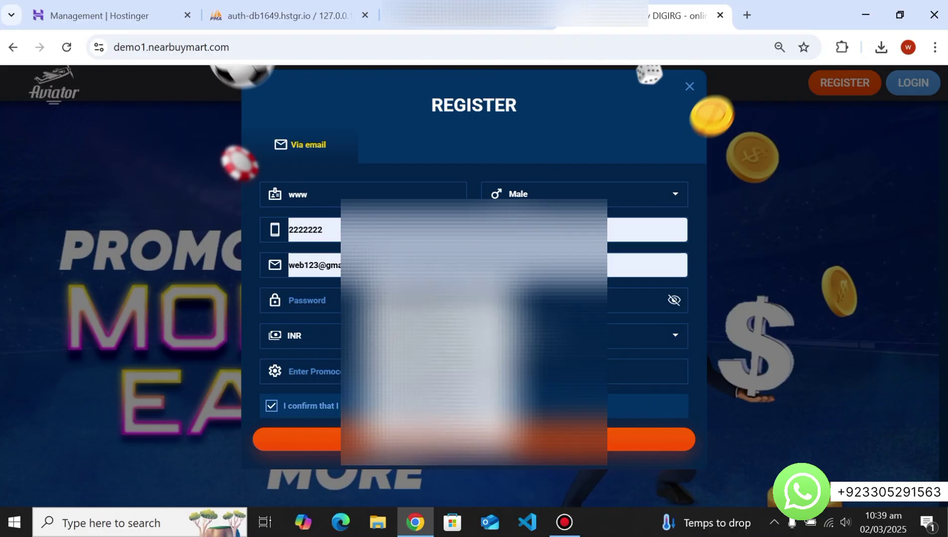
key("Tab")
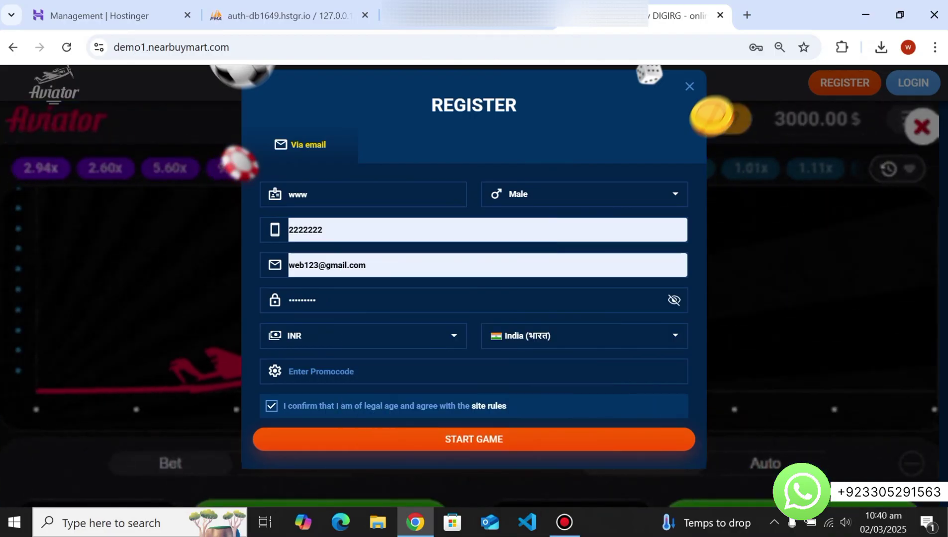
Enter the account password, keep India as the country, and submit the registration
left_click(585, 336)
key("Escape")
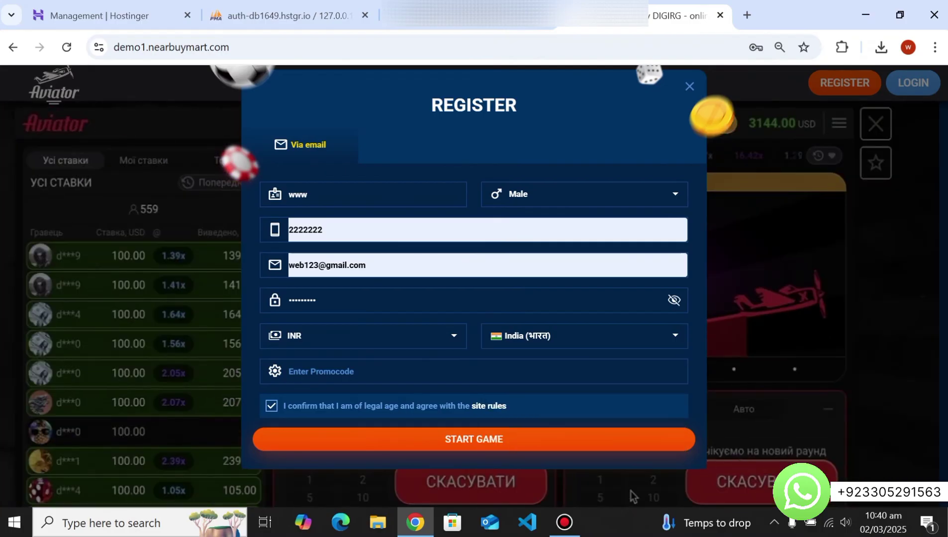
key("Return")
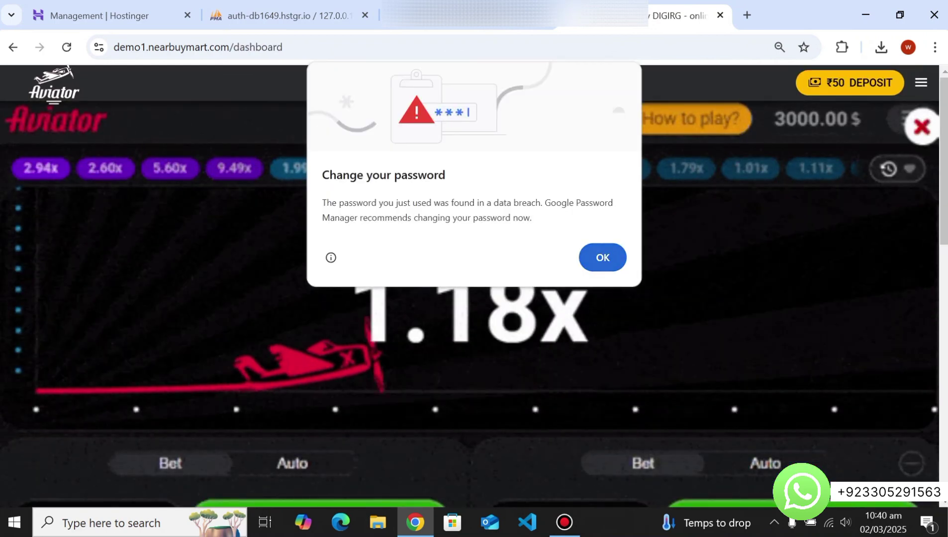
Dismiss the Chrome password warning and scroll down to the Our Games section
key("Return")
scroll(473, 298, "down", 10)
scroll(473, 299, "up", 4)
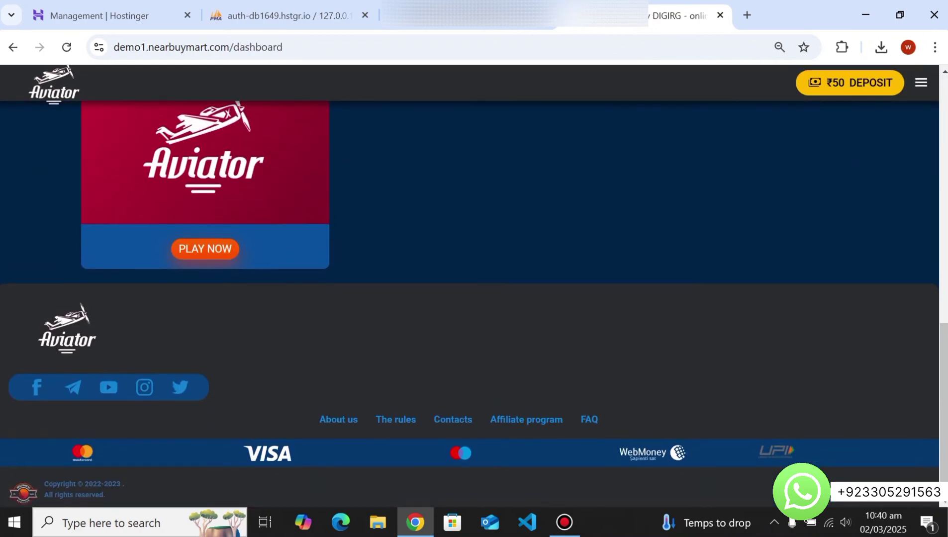
scroll(473, 299, "down", 2)
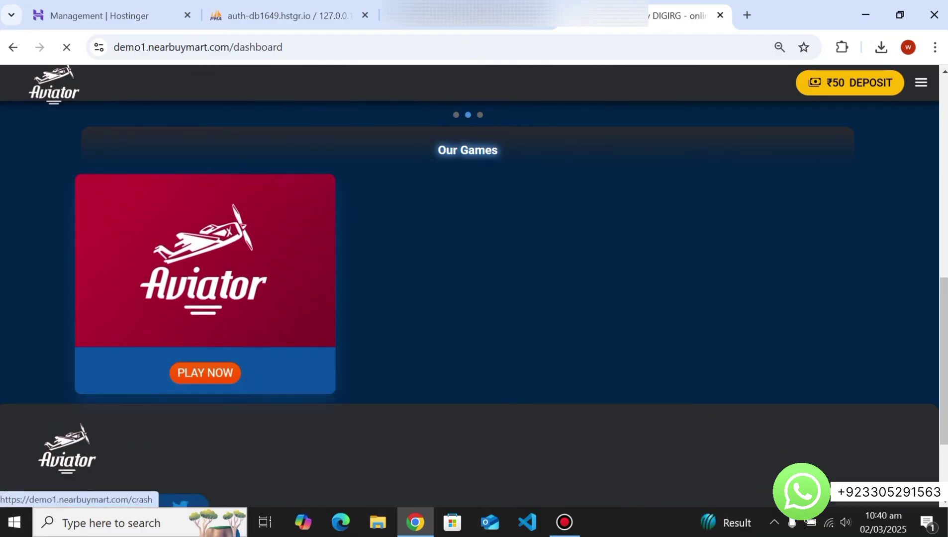
Launch the Aviator game with PLAY NOW and let it run rounds in Fun Mode
left_click(205, 279)
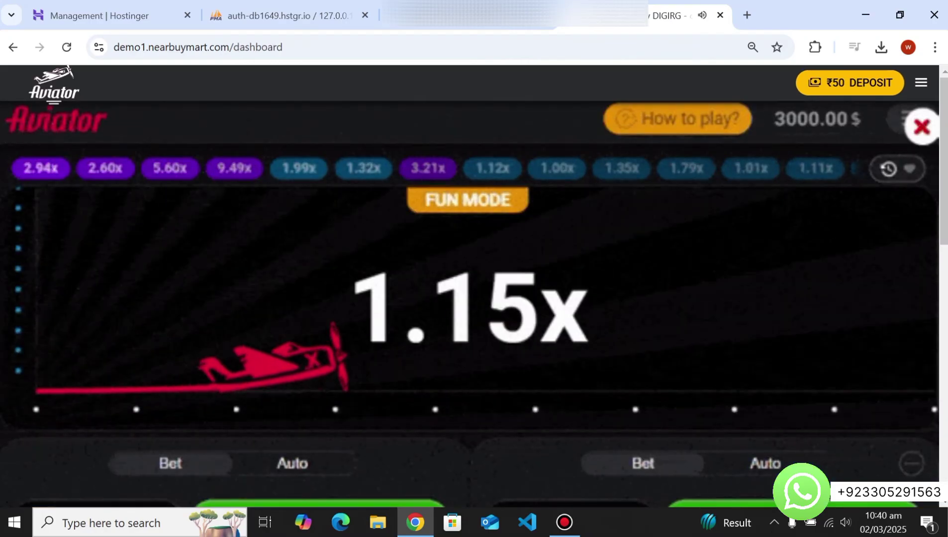
scroll(474, 259, "down", 8)
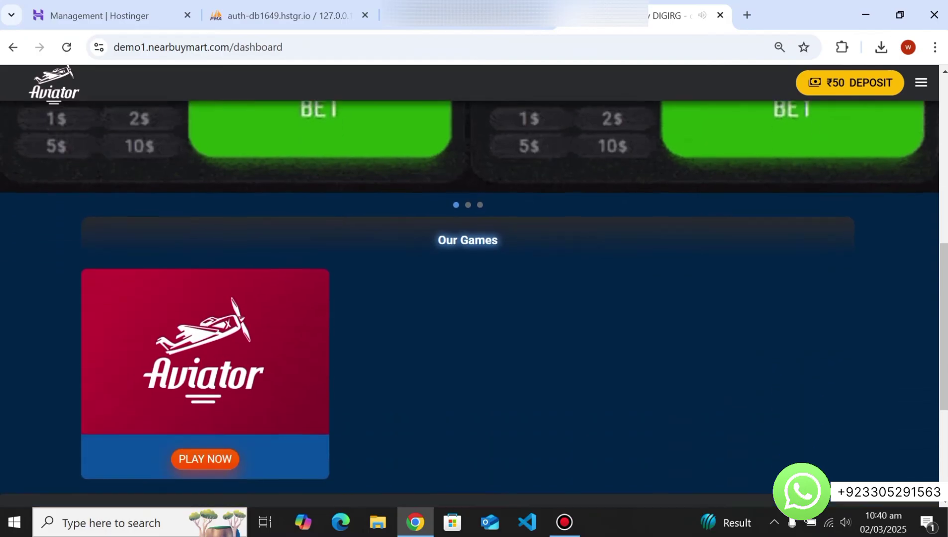
scroll(474, 258, "up", 8)
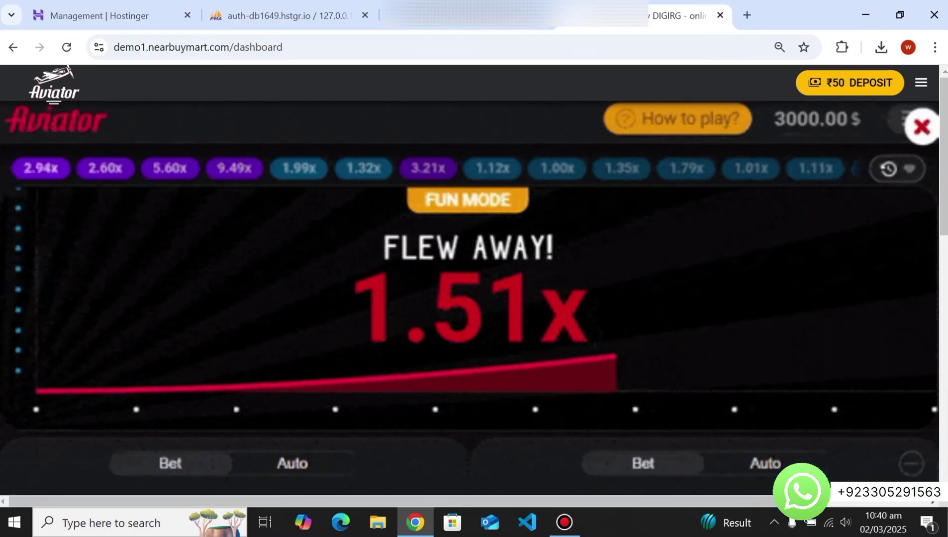